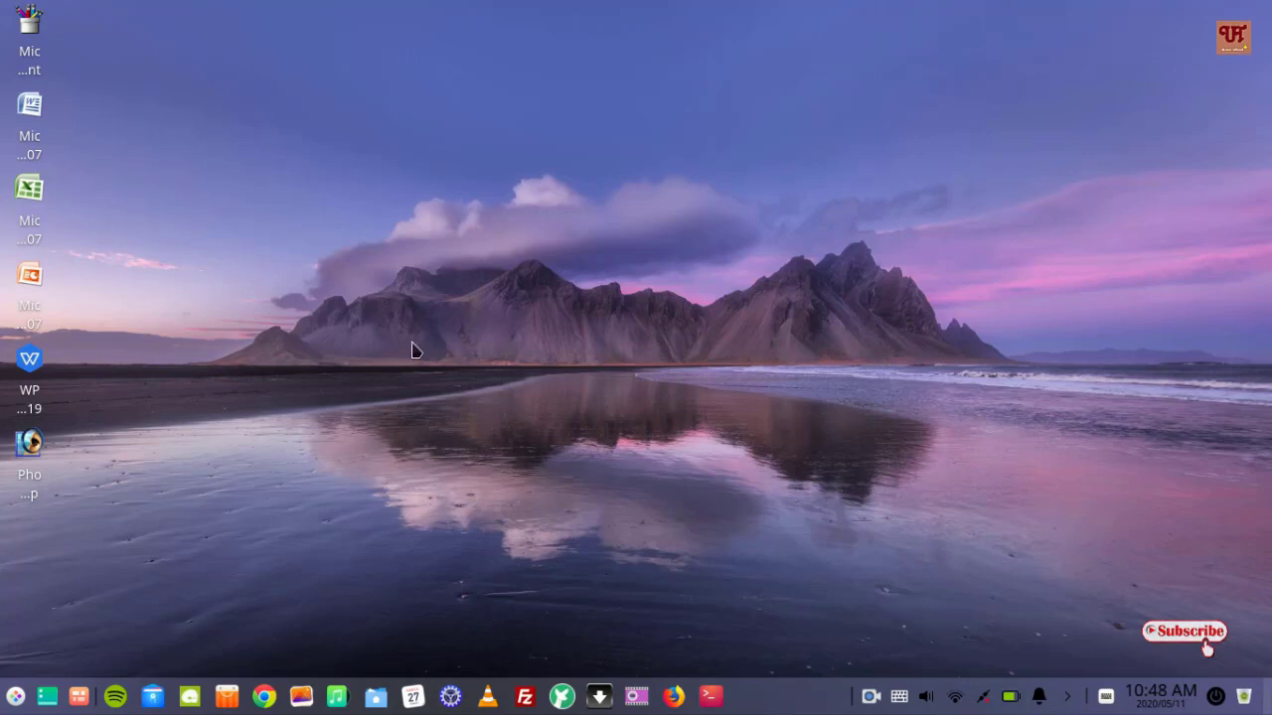
Step: Open the Downloads folder in the file manager and shift its window slightly
left_click(152, 696)
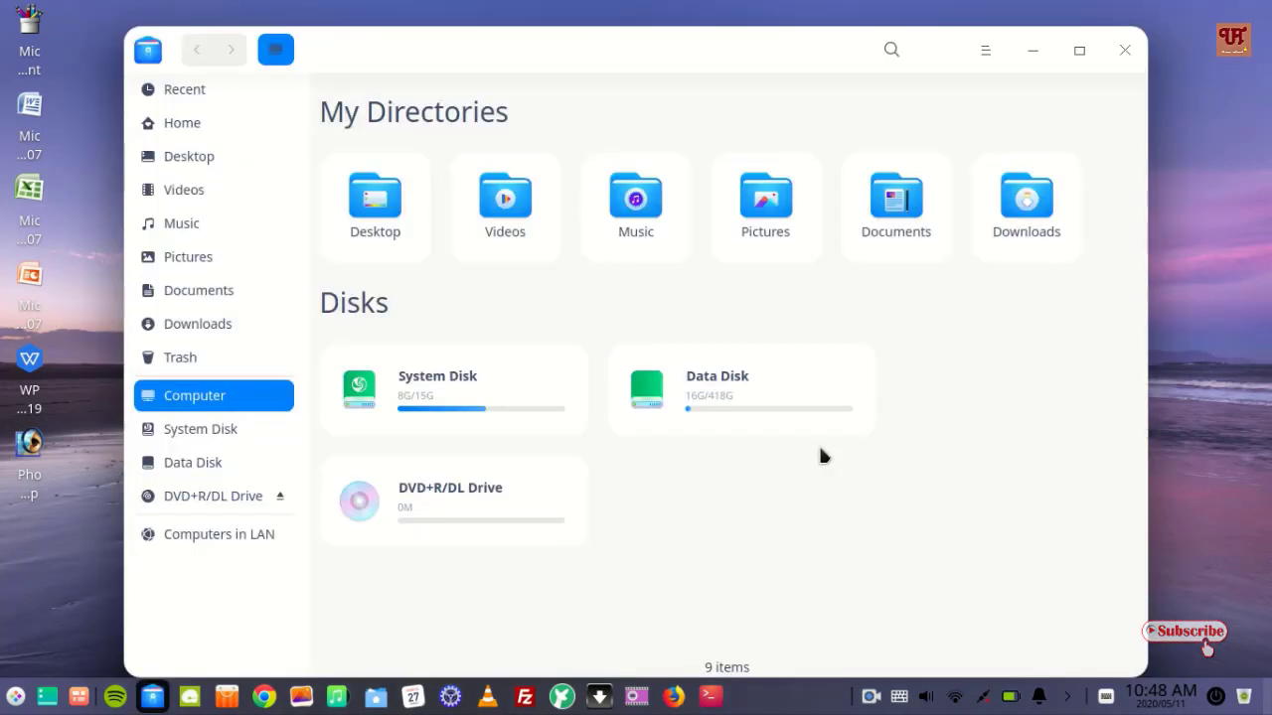
double_click(1042, 213)
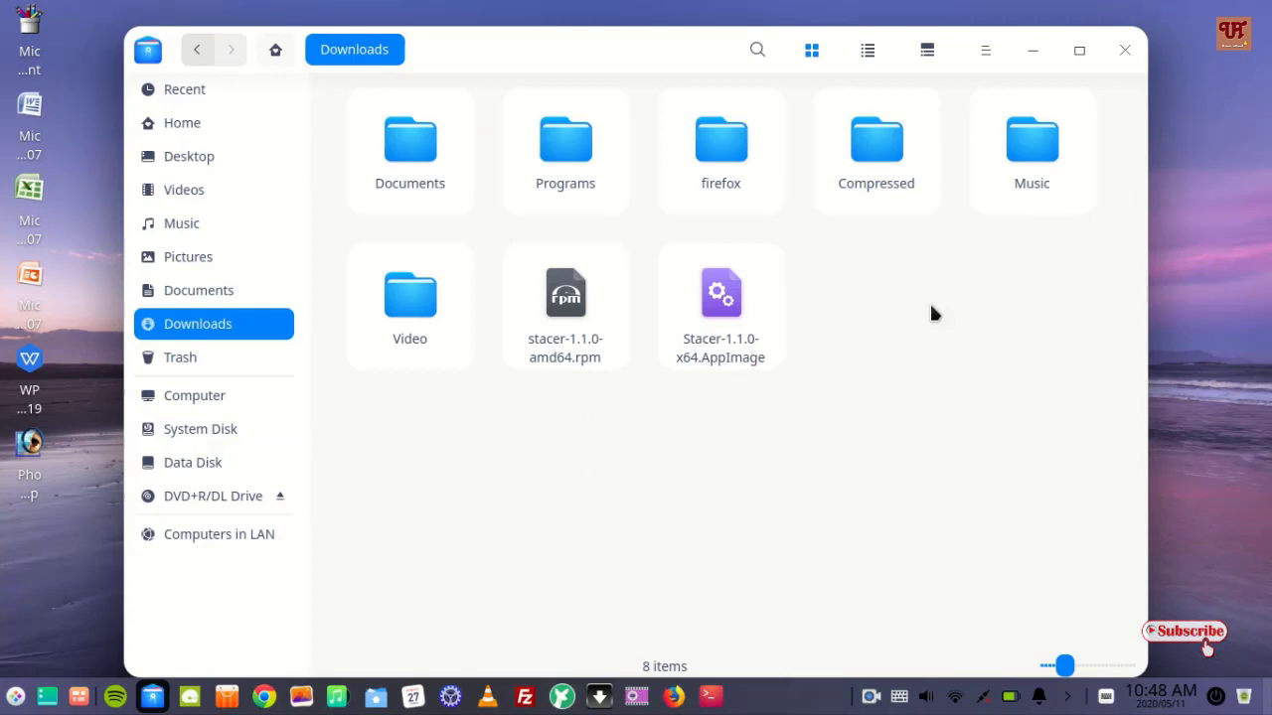
left_click_drag(652, 45, 667, 34)
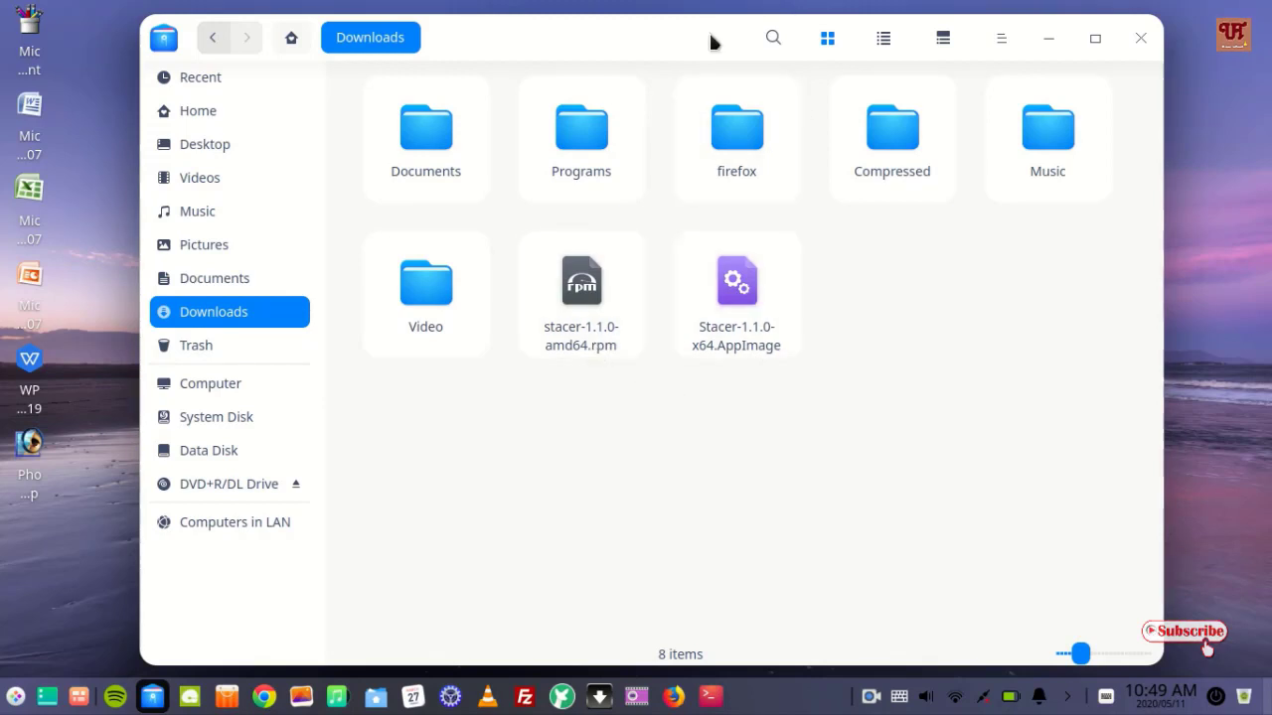
mouse_move(709, 39)
left_mouse_down()
mouse_move(766, 46)
mouse_move(718, 23)
mouse_move(718, 37)
left_mouse_up()
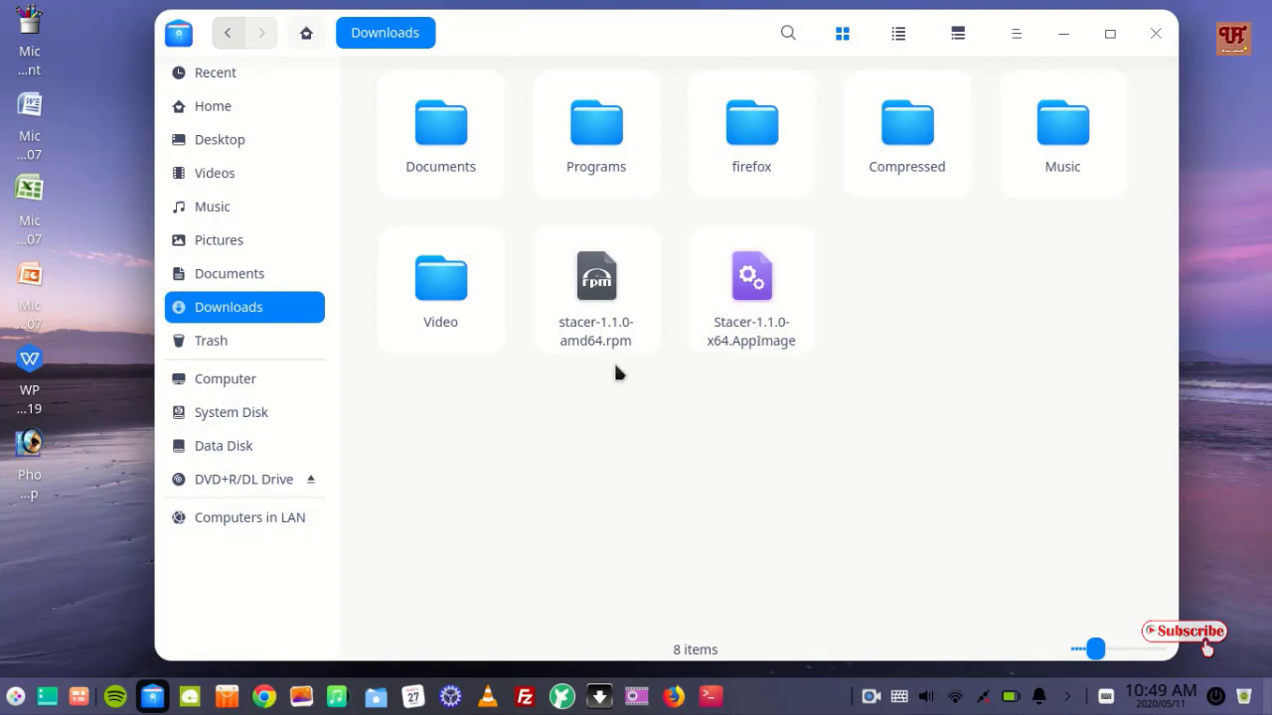
Step: Allow Stacer-1.1.0-x64.AppImage to execute as a program through its file permissions, and close its properties
right_click(753, 314)
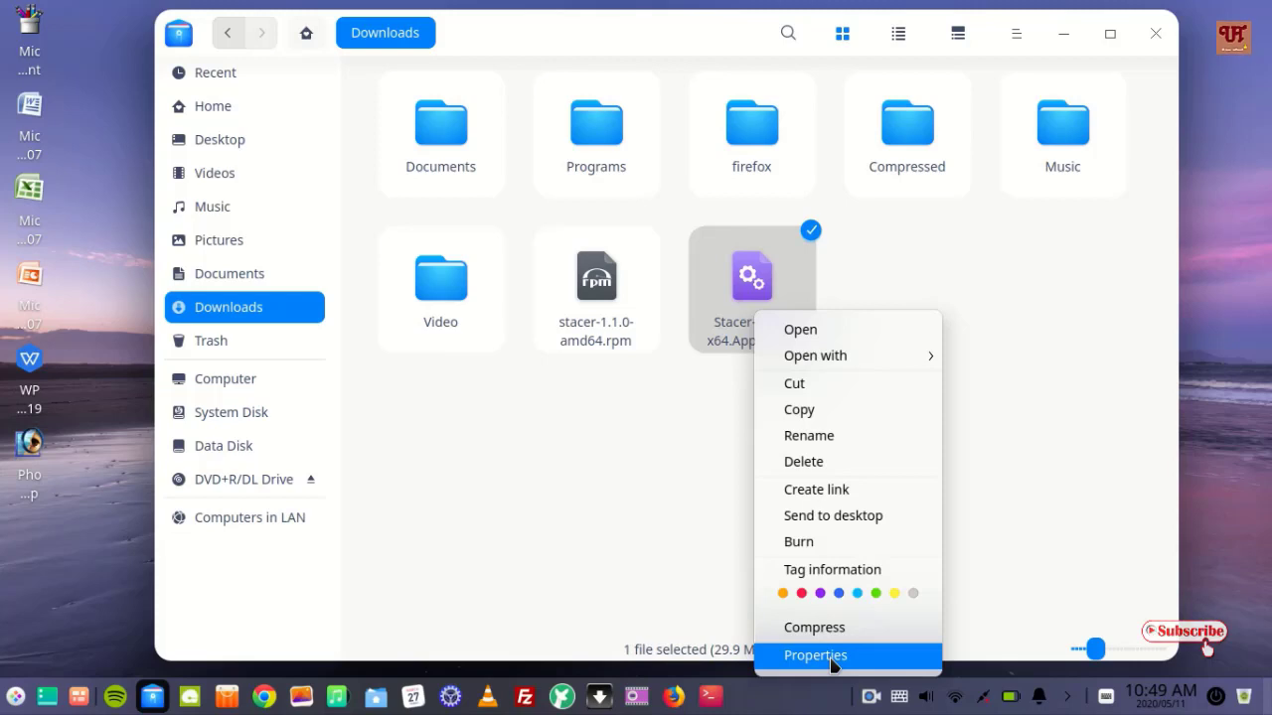
left_click(833, 661)
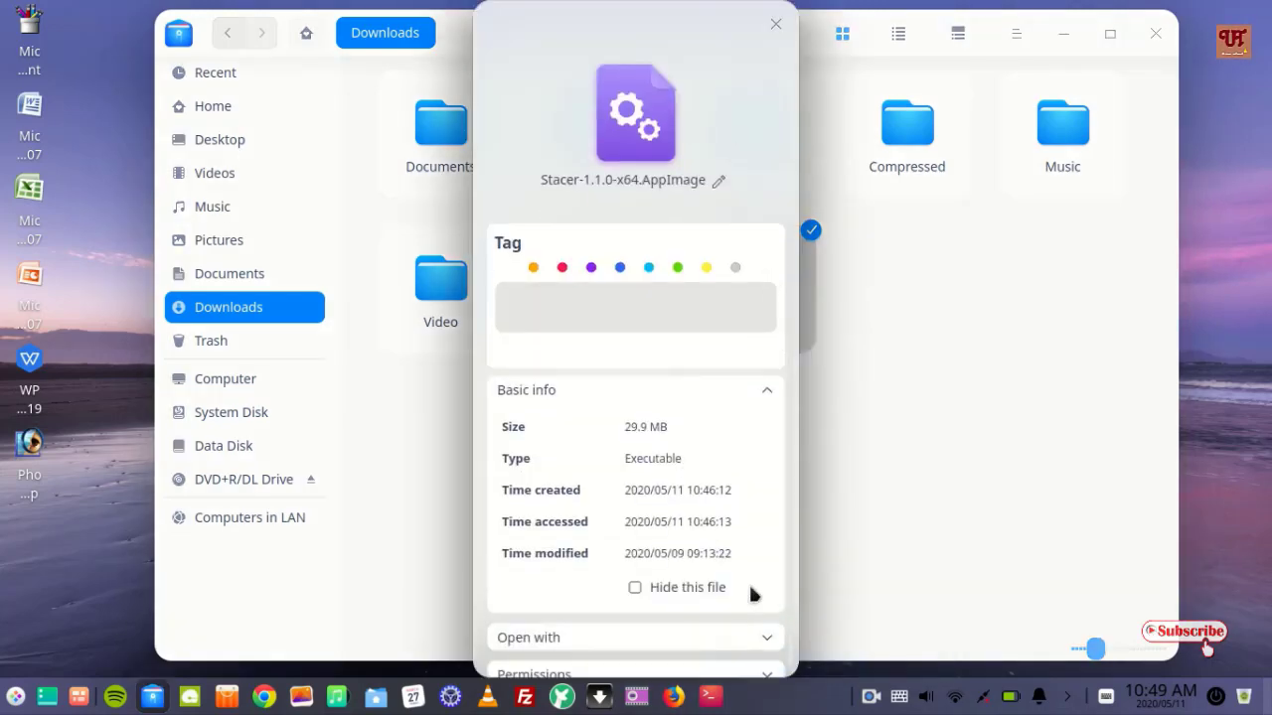
scroll(752, 593, "down", 1)
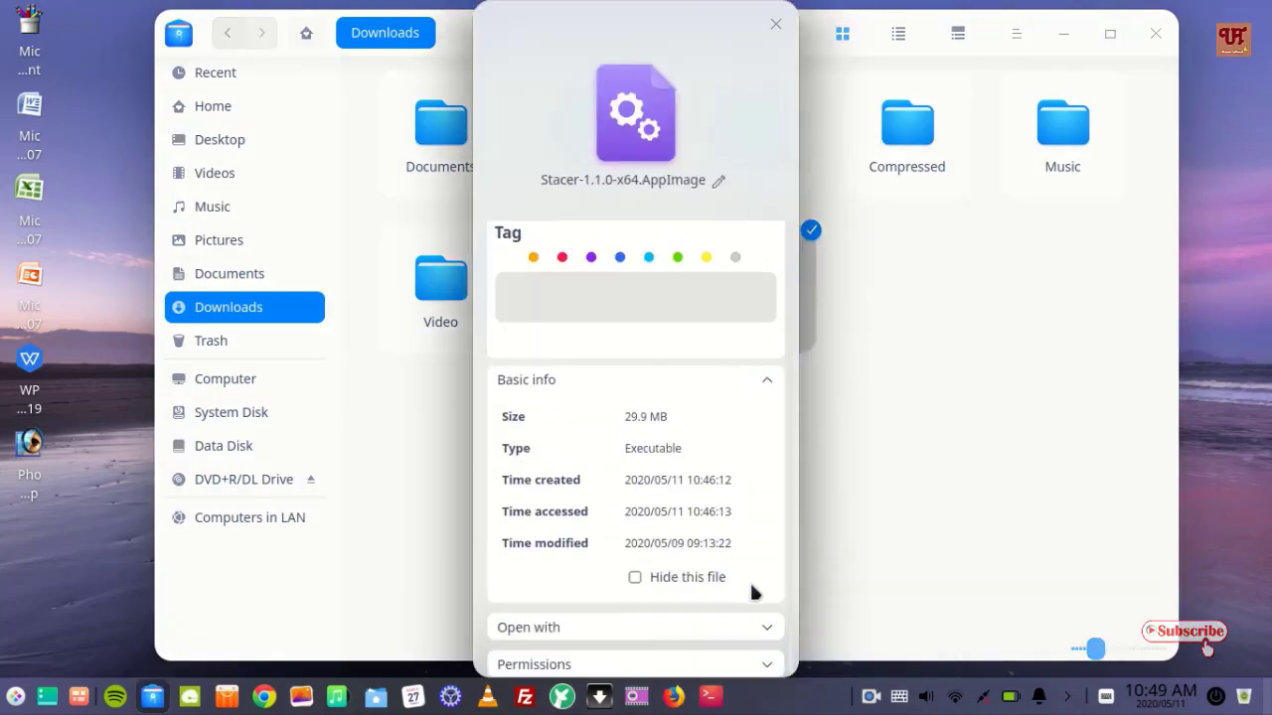
scroll(768, 674, "up", 1)
left_click(767, 675)
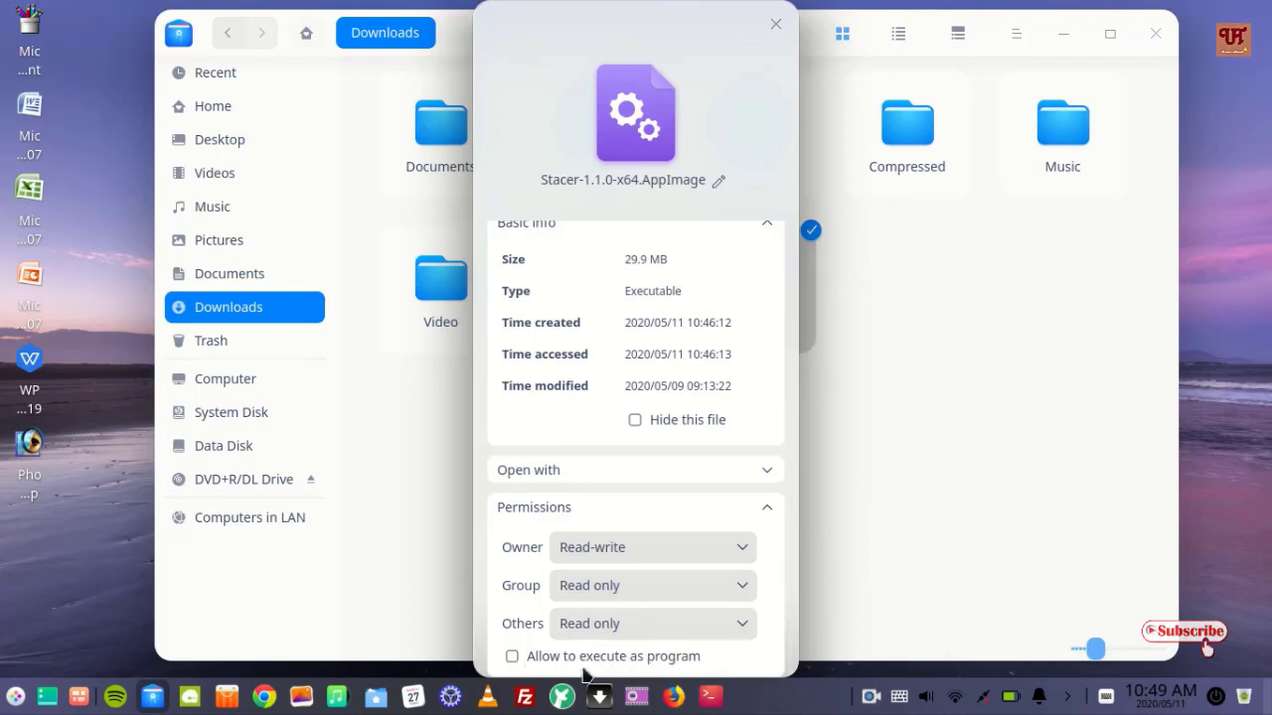
left_click(512, 657)
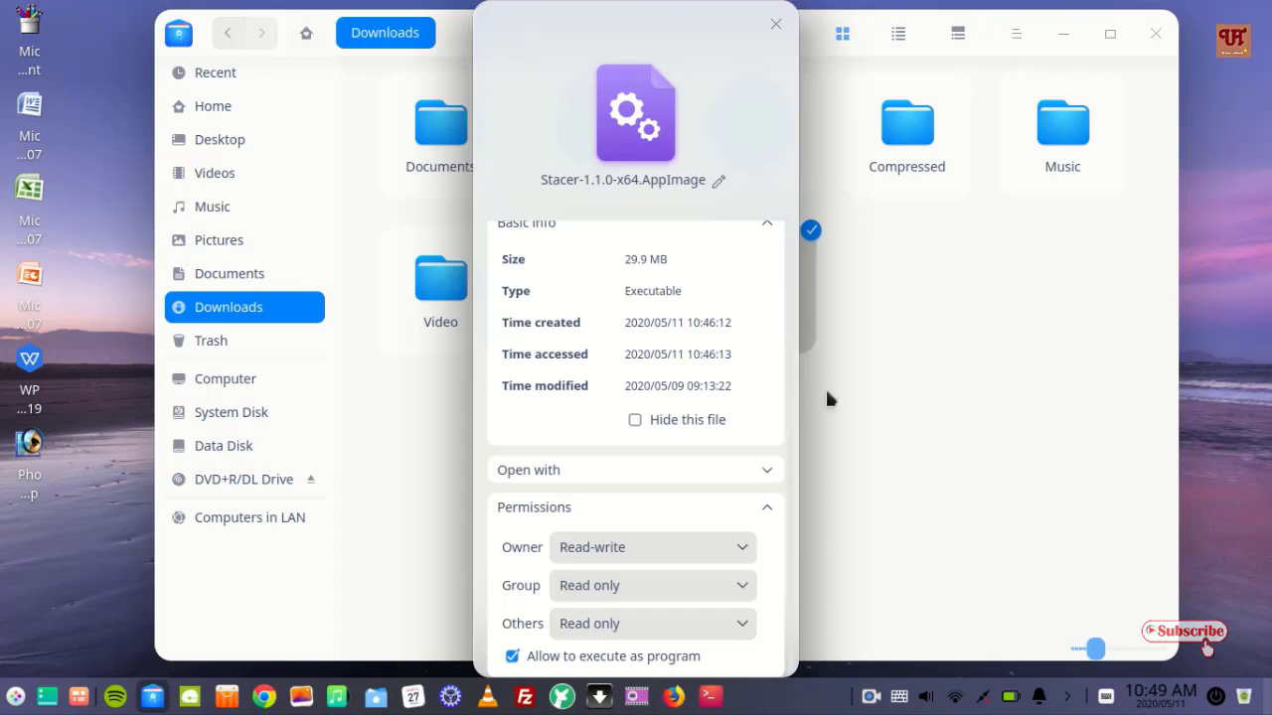
left_click(776, 26)
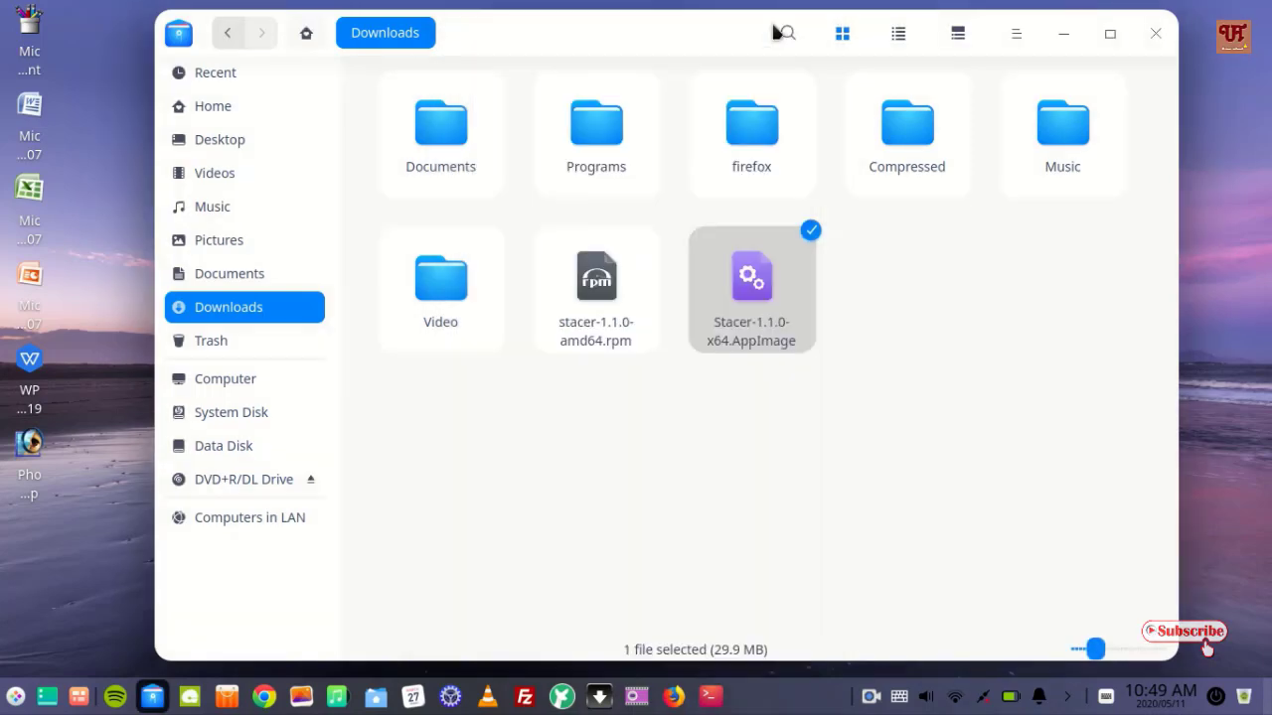
left_click(920, 398)
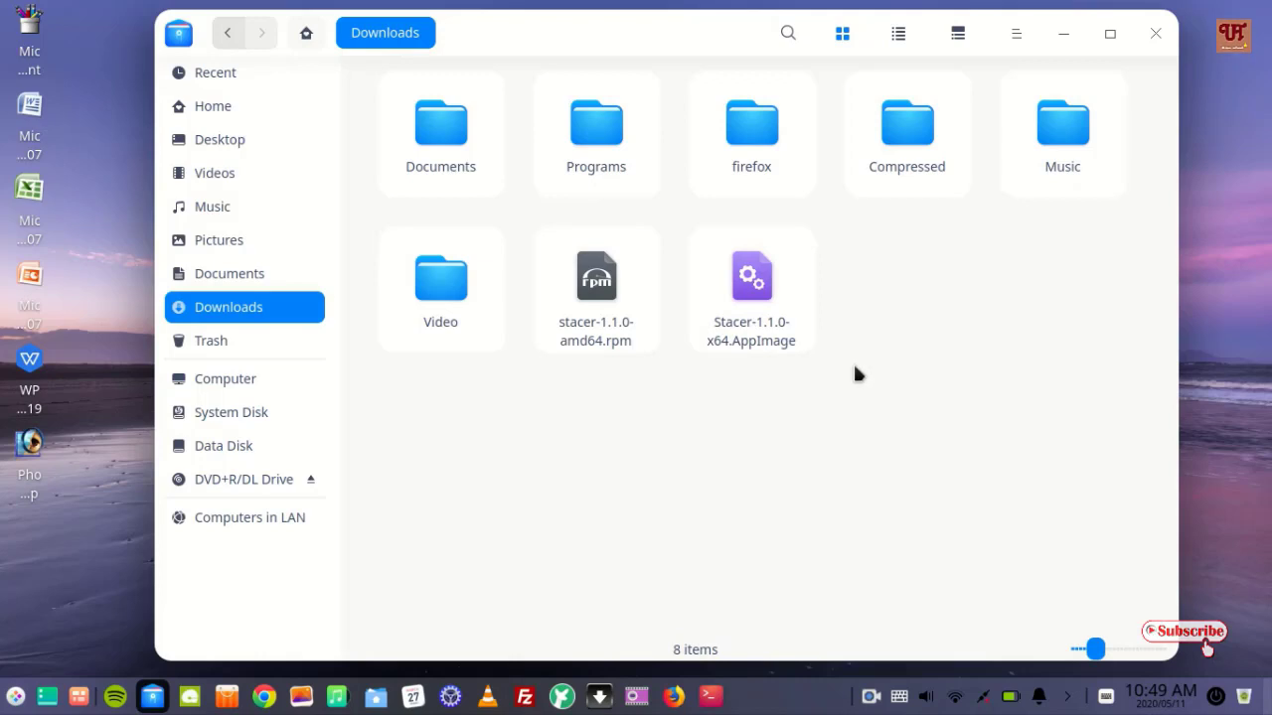
Step: Run Stacer-1.1.0-x64.AppImage directly from the Downloads folder and reposition its window slightly
right_click(761, 305)
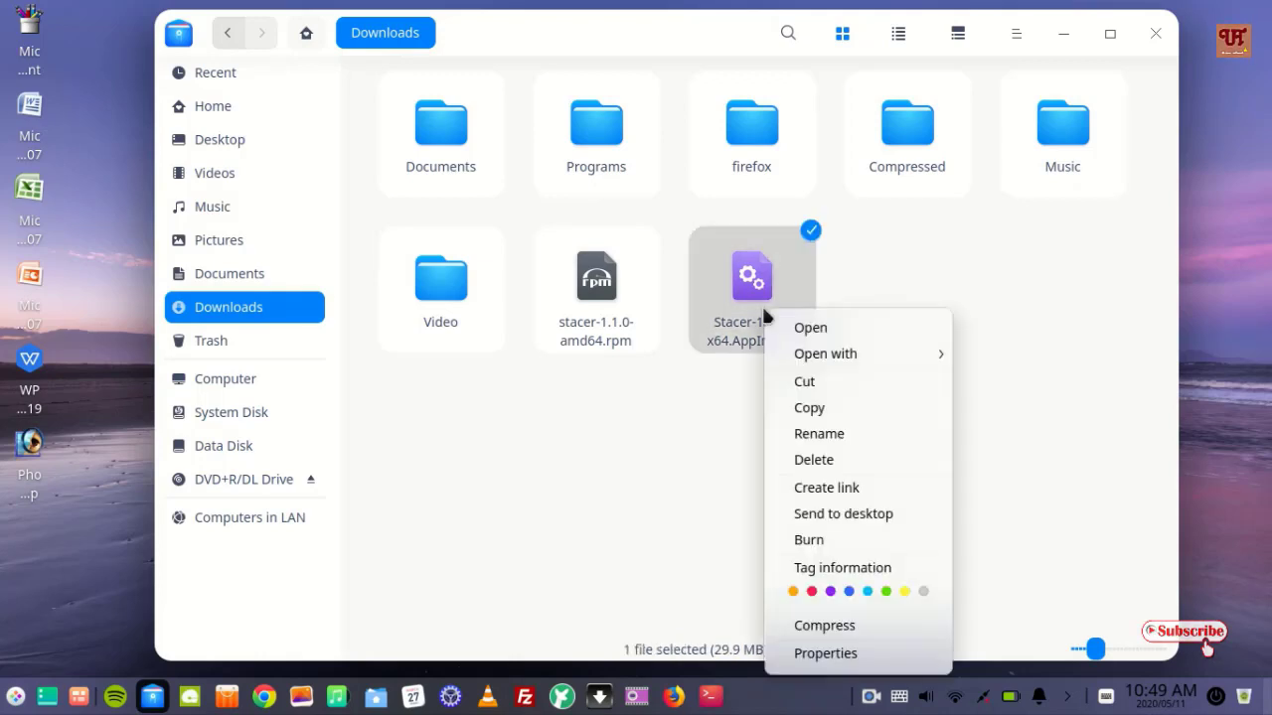
left_click(810, 328)
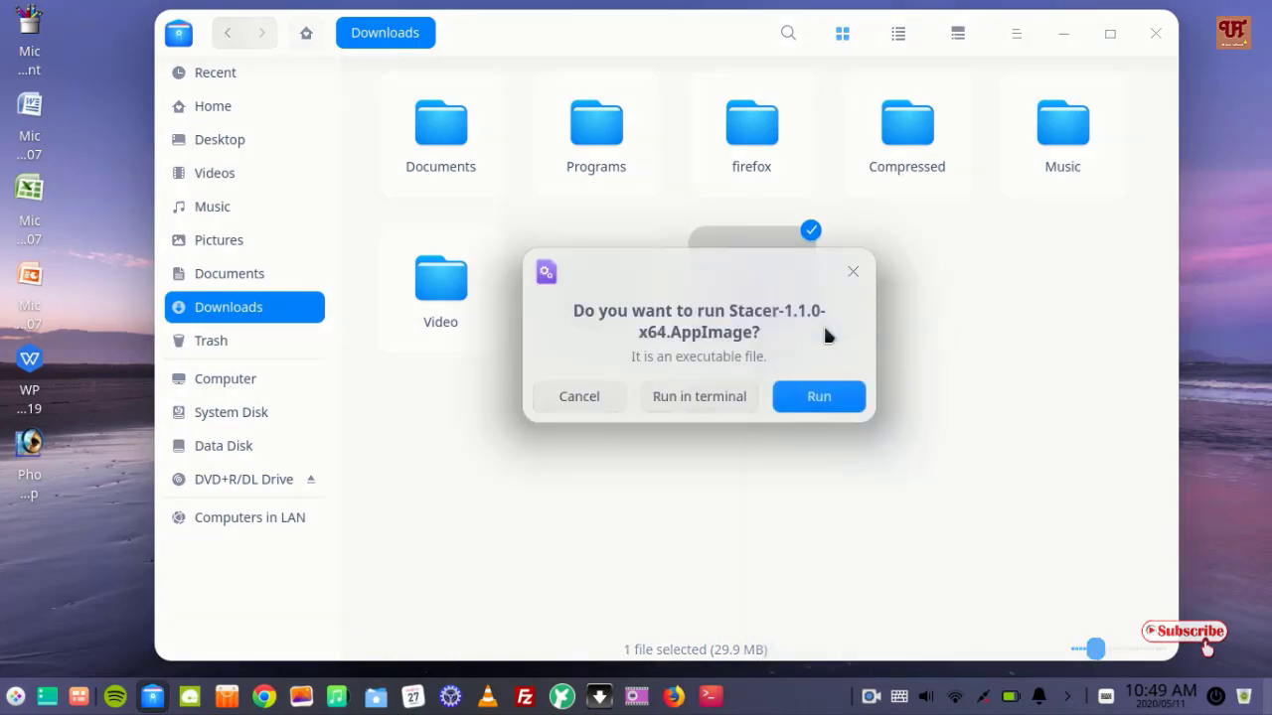
left_click(839, 406)
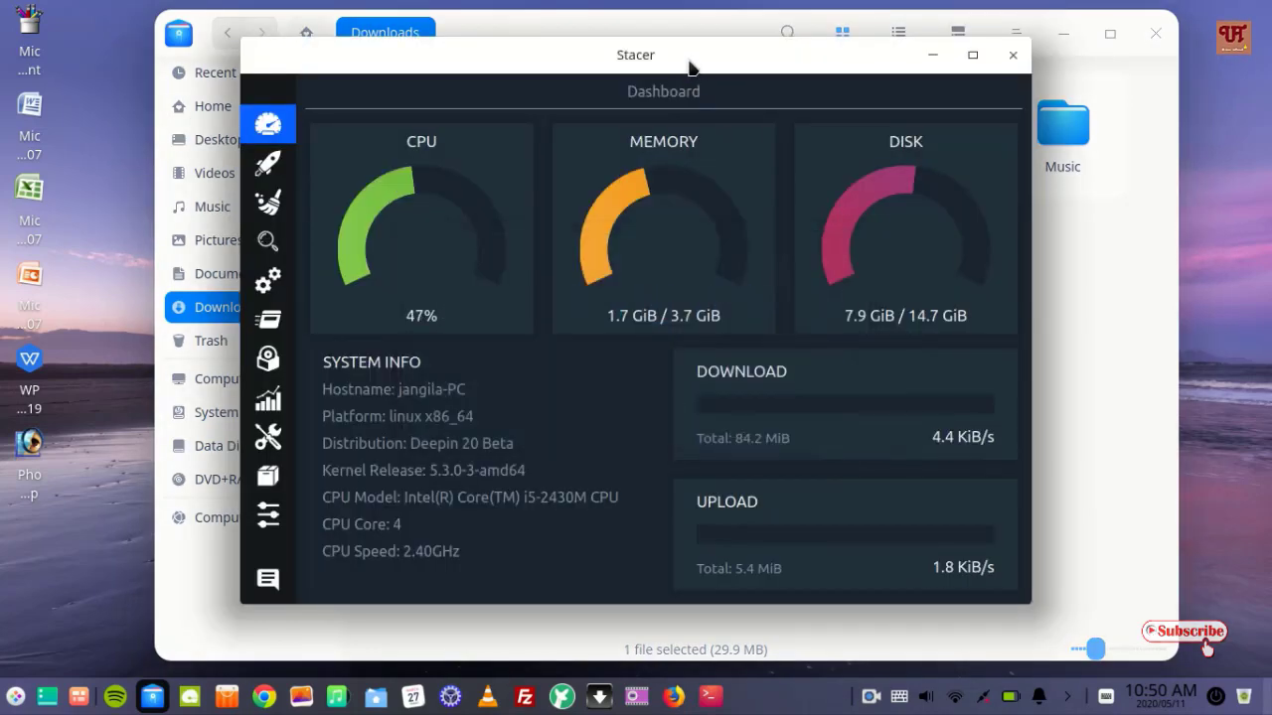
left_click_drag(689, 62, 714, 56)
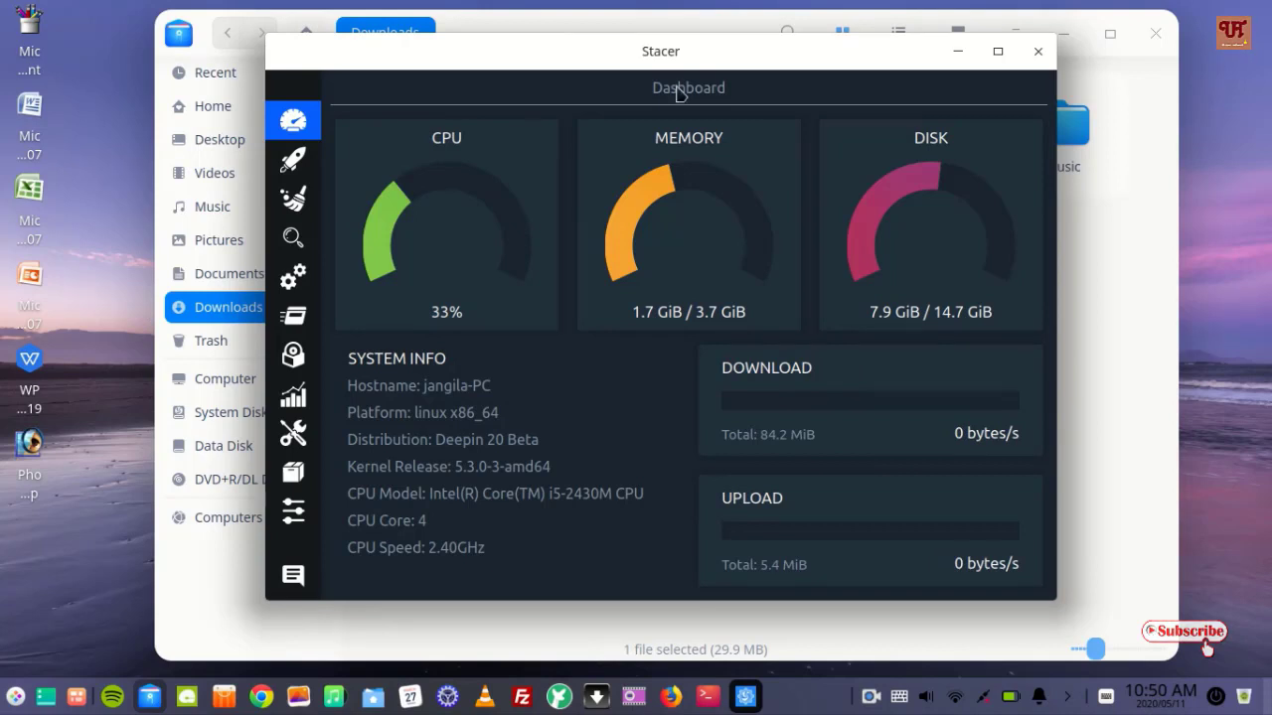
mouse_move(663, 56)
left_mouse_down()
mouse_move(700, 67)
mouse_move(662, 43)
mouse_move(675, 56)
left_mouse_up()
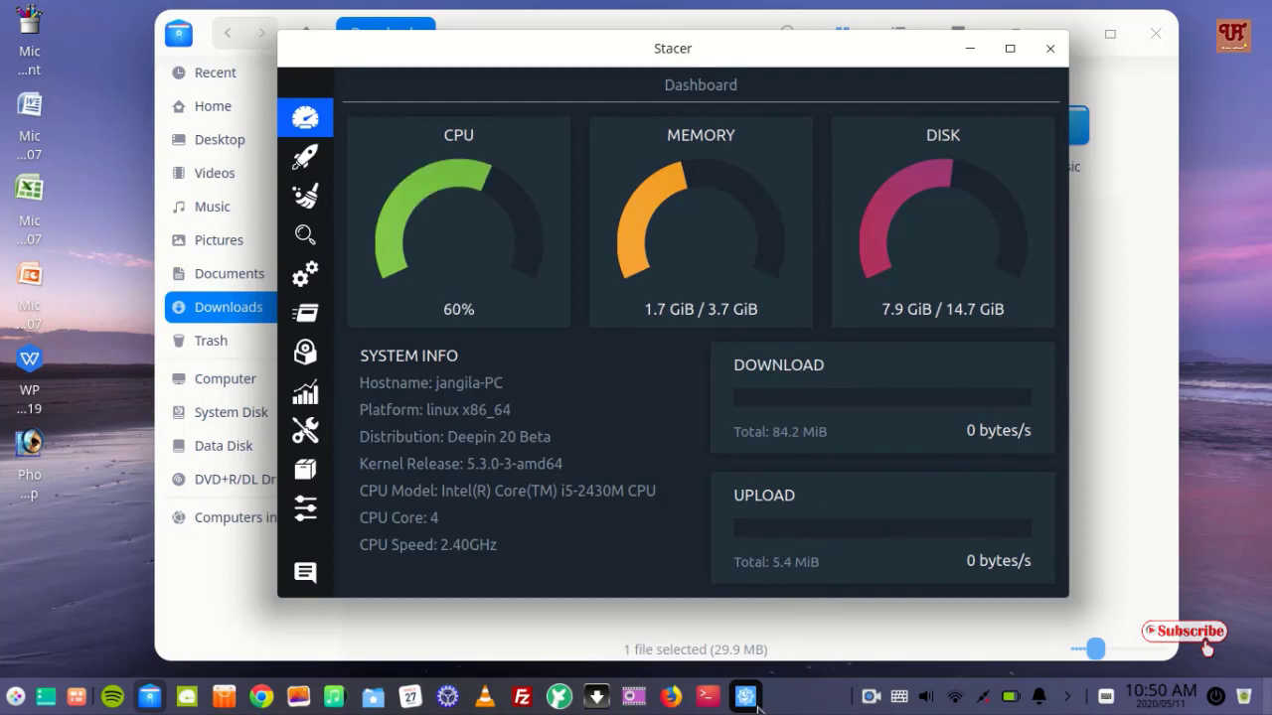
Step: Pin the running Stacer application to the dock
mouse_move(752, 702)
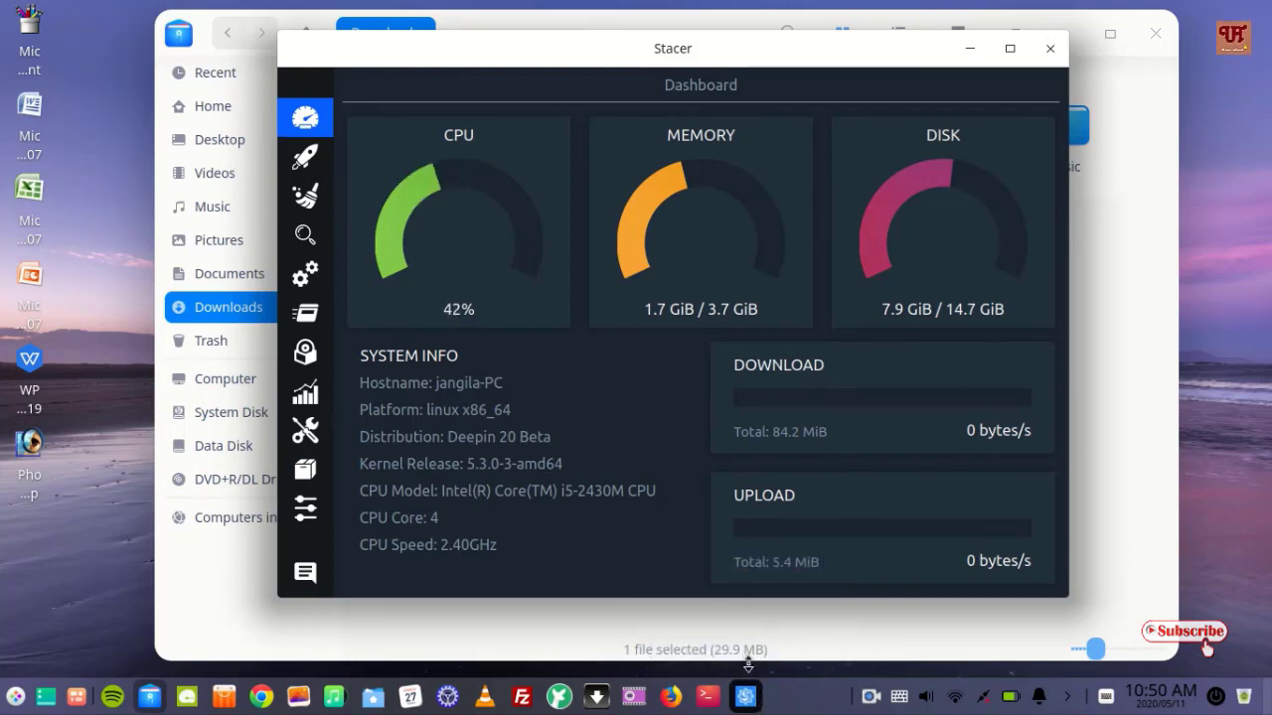
right_click(752, 701)
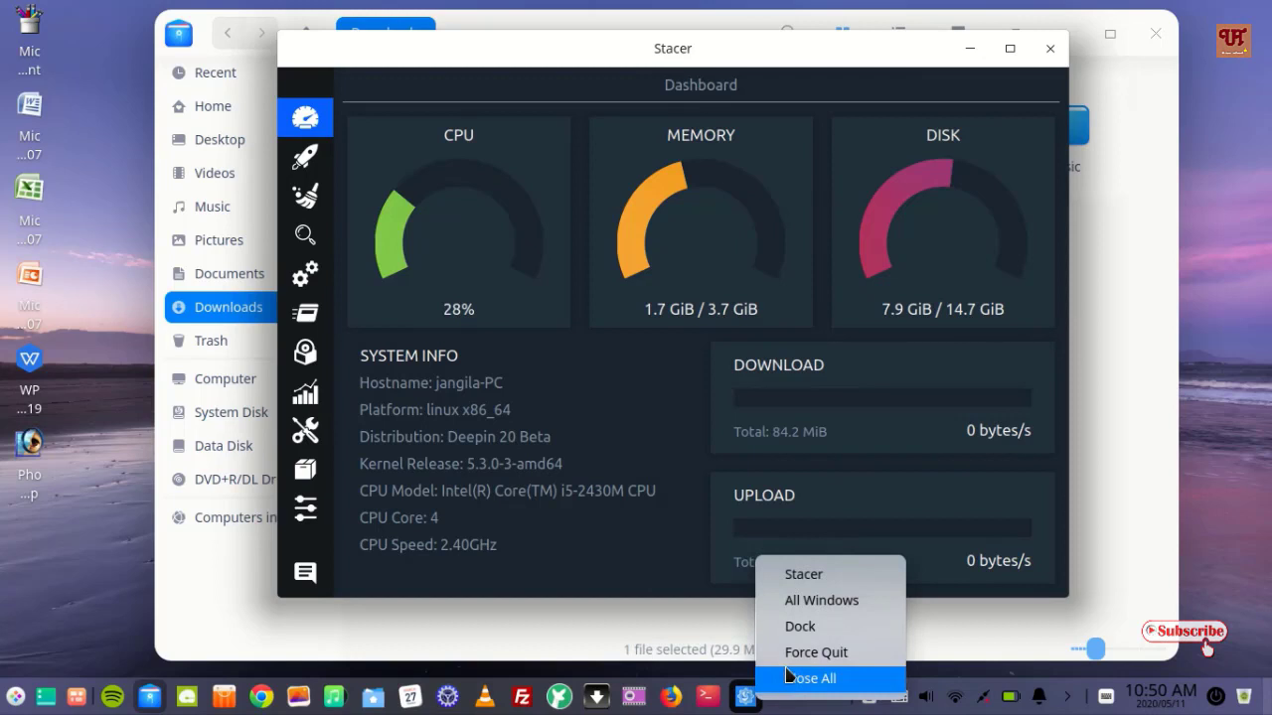
left_click(799, 627)
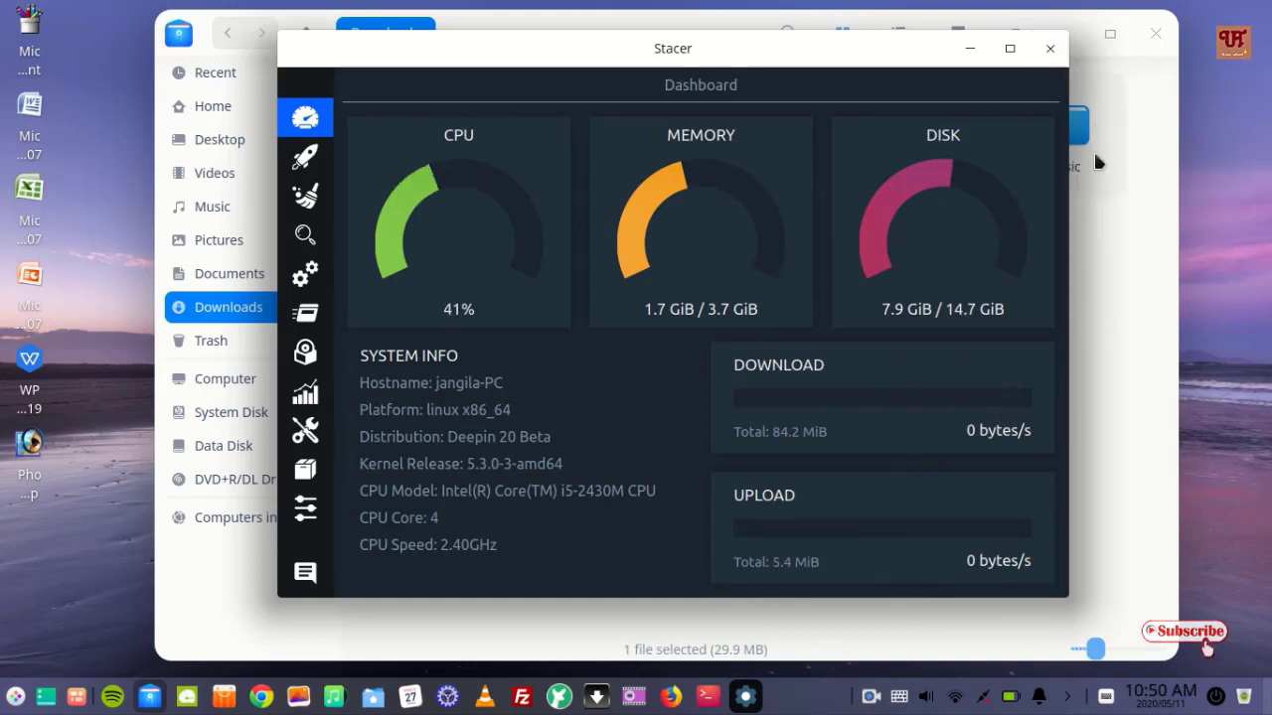
Step: Quit Stacer without keeping it in the system tray, and minimize the file manager window
left_click(1052, 52)
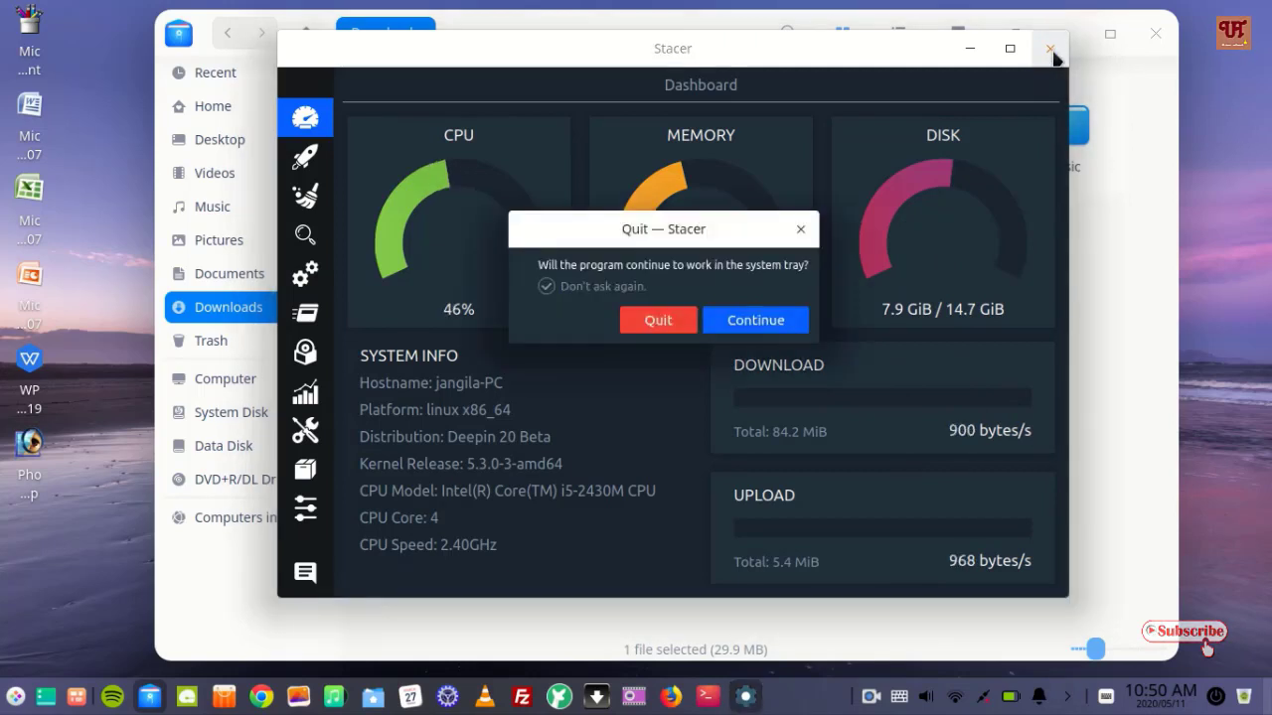
left_click(659, 322)
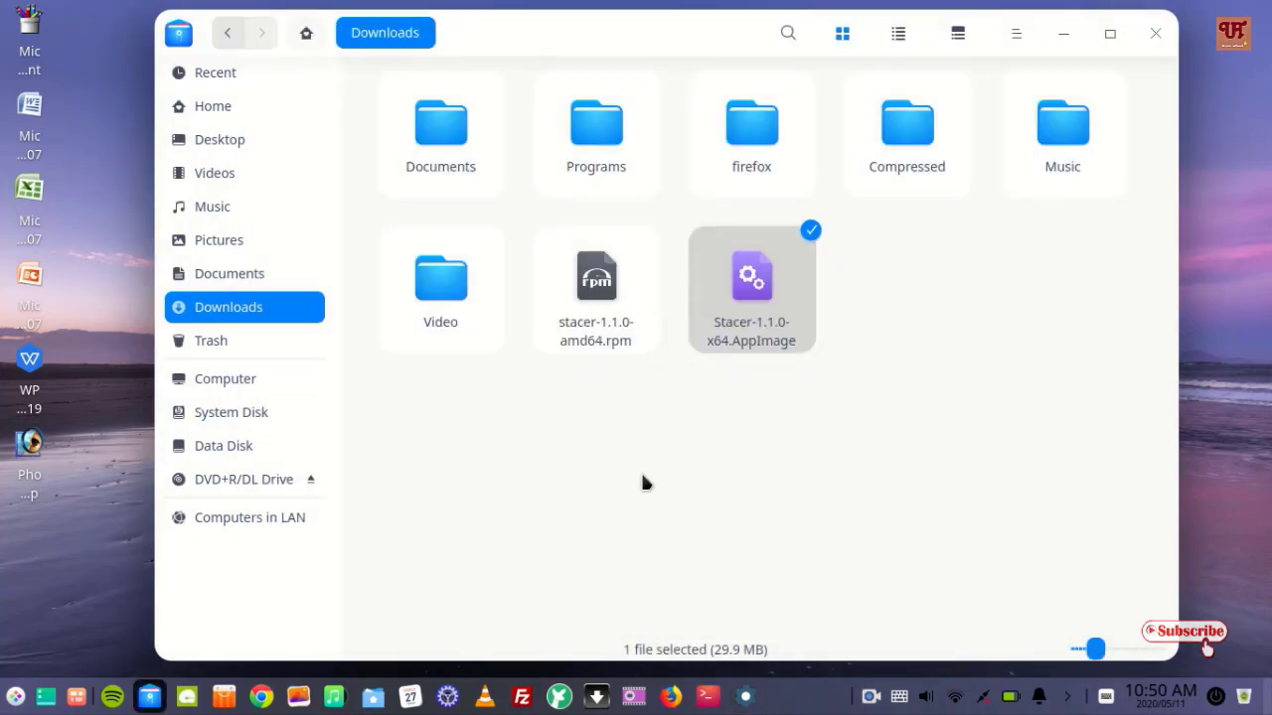
left_click(606, 367)
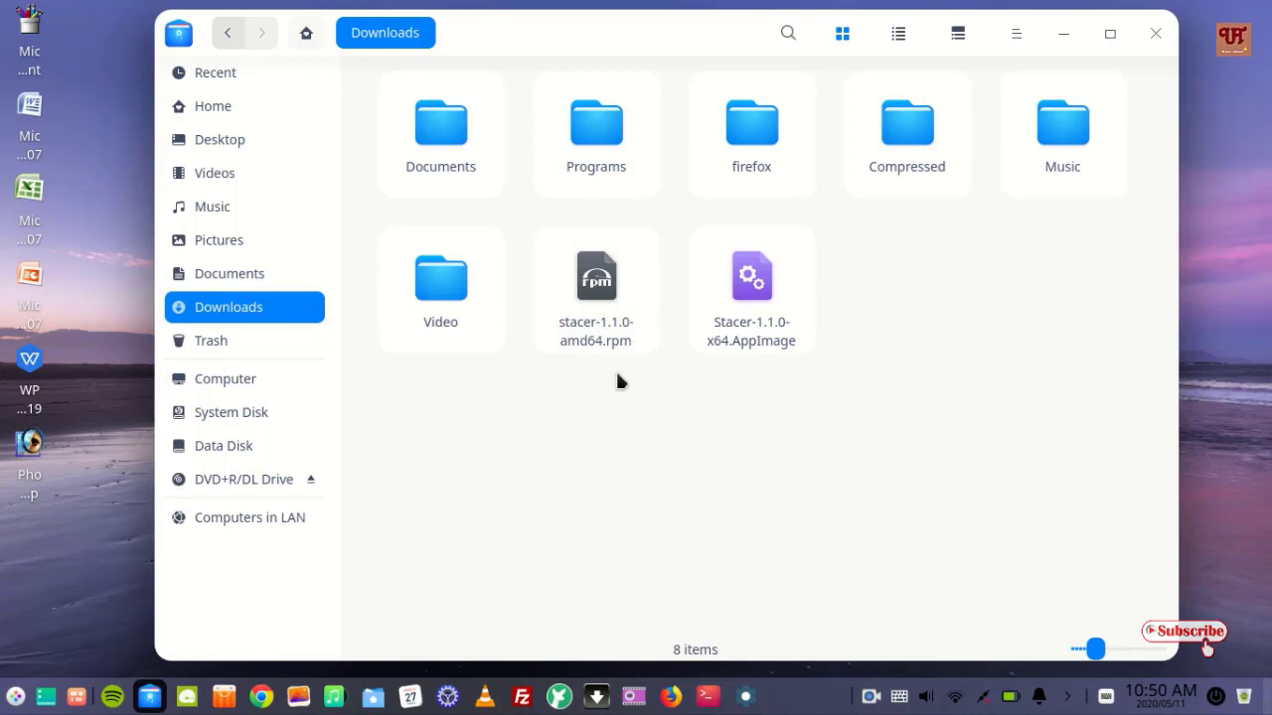
mouse_move(530, 42)
left_mouse_down()
mouse_move(497, 34)
mouse_move(529, 35)
left_mouse_up()
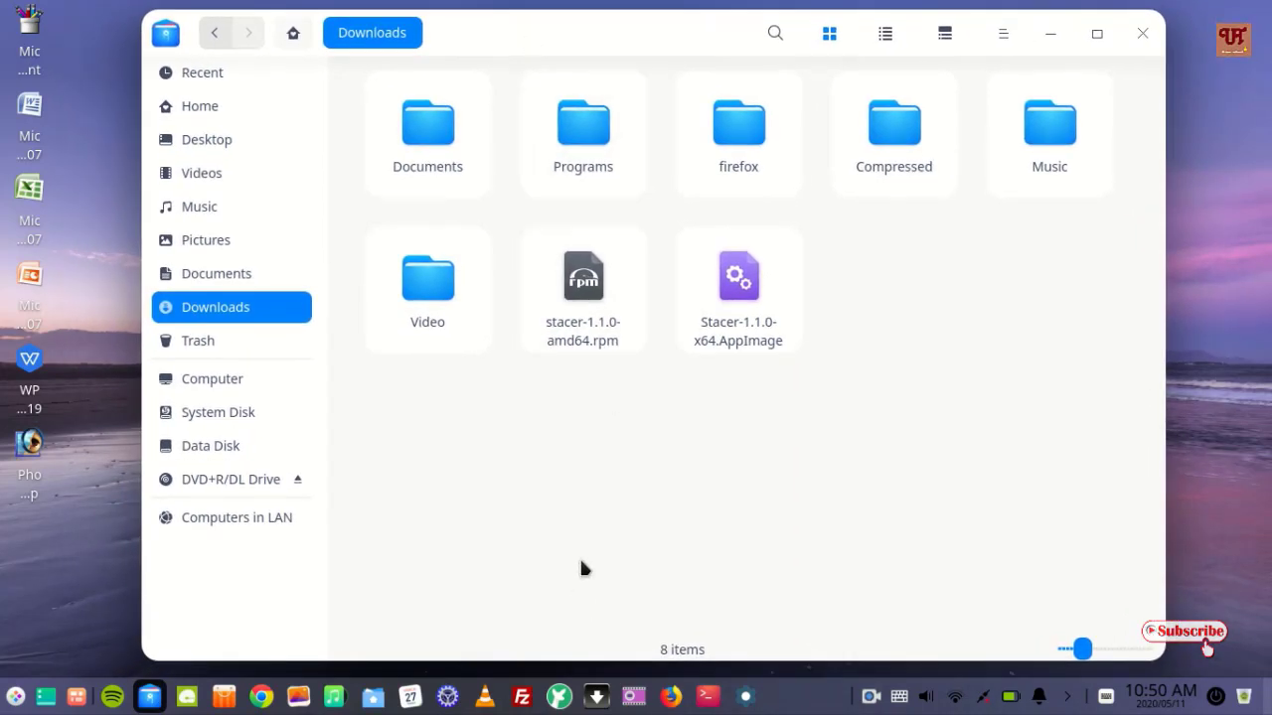
left_click(1052, 34)
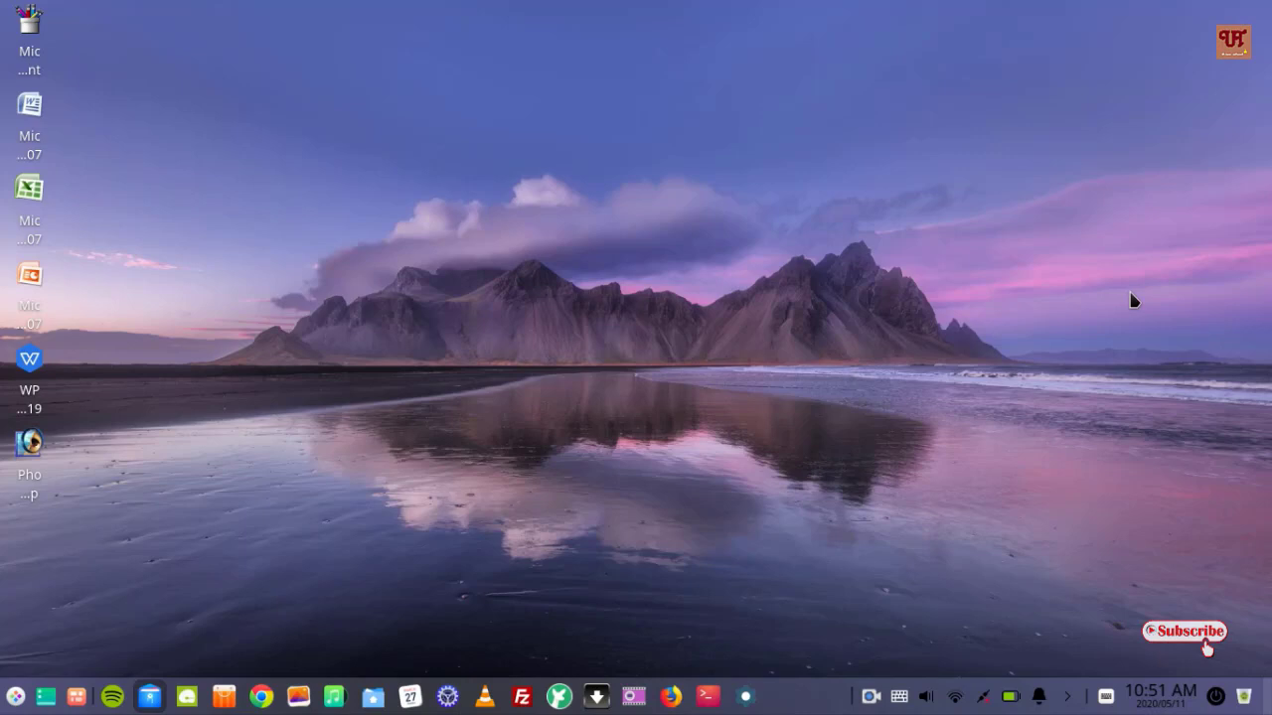
Step: Open a terminal and switch to the root user with su, entering the root password
key("ctrl+alt+t")
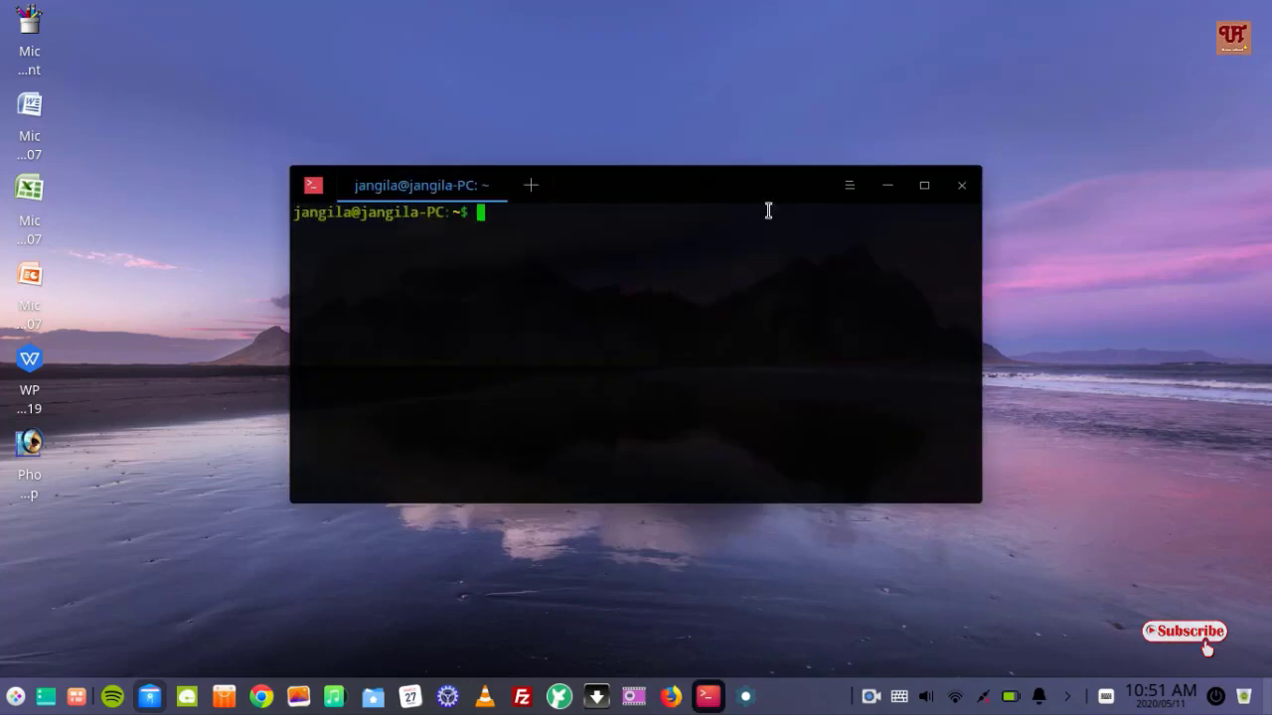
left_click_drag(705, 188, 752, 134)
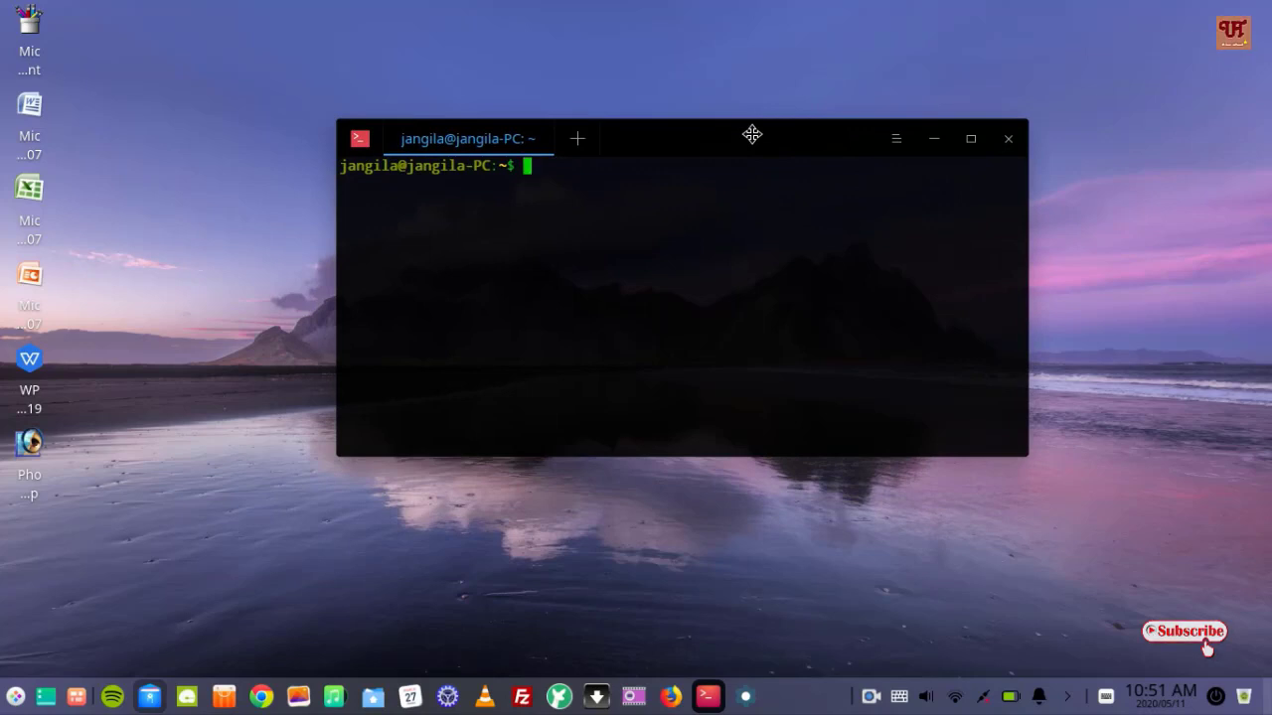
left_click_drag(752, 134, 753, 135)
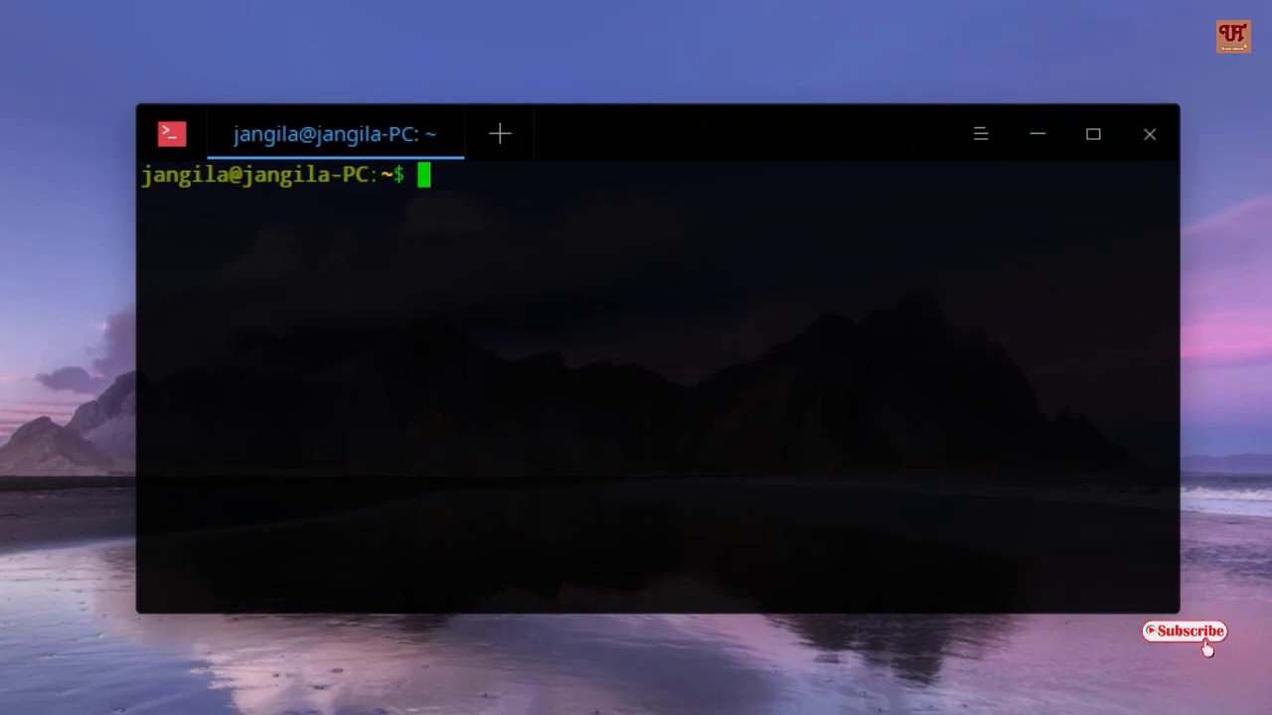
type("su")
key("Return")
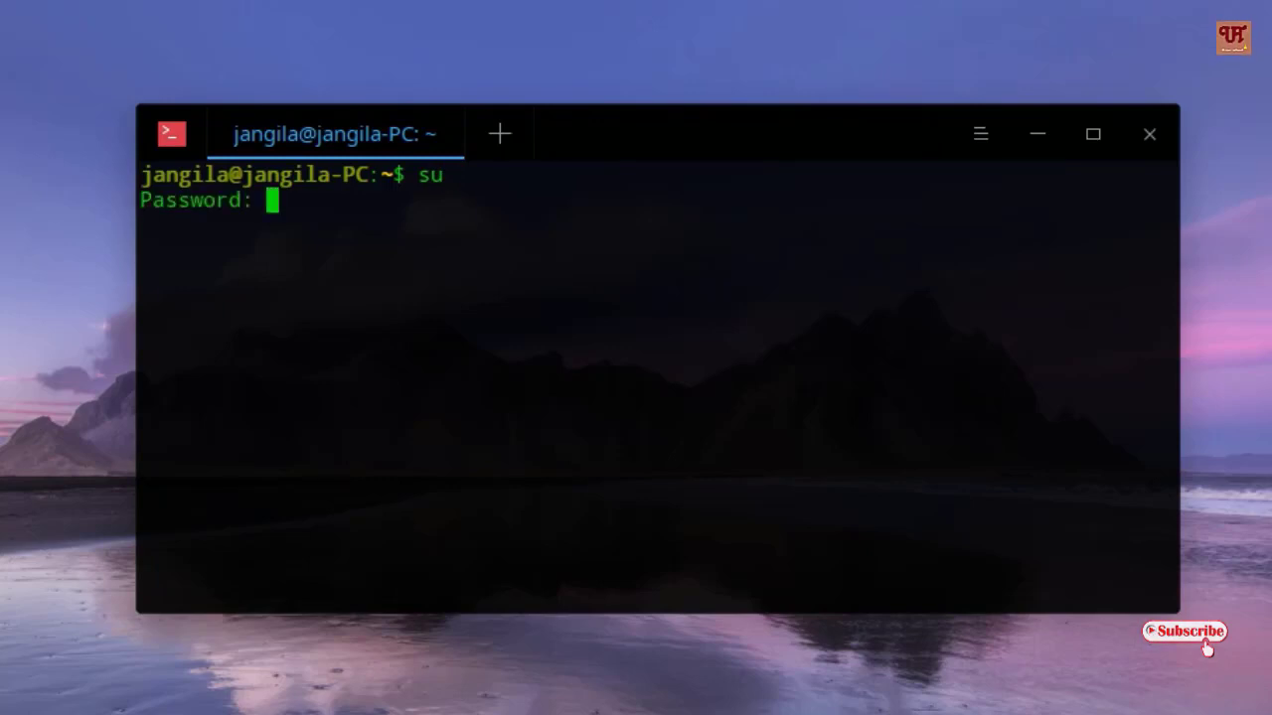
key("Return")
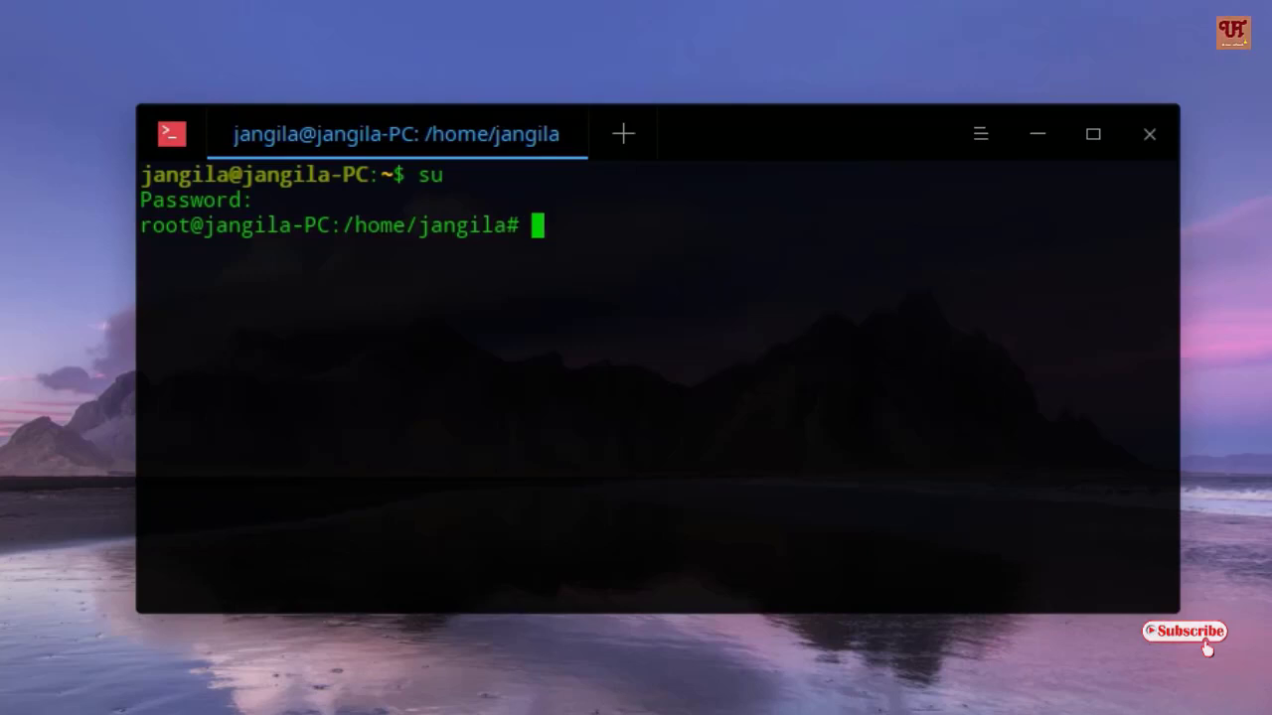
Step: Change to the Downloads directory in the root shell and list its contents
type("cd ")
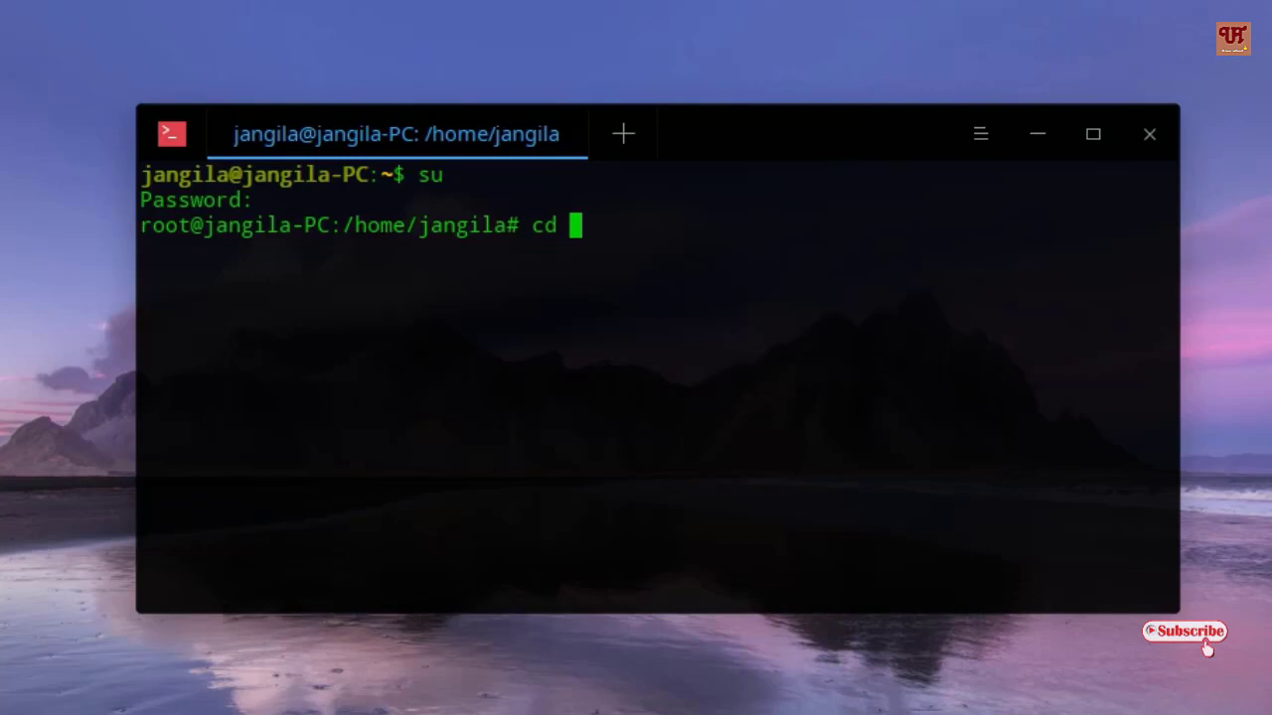
type("Download")
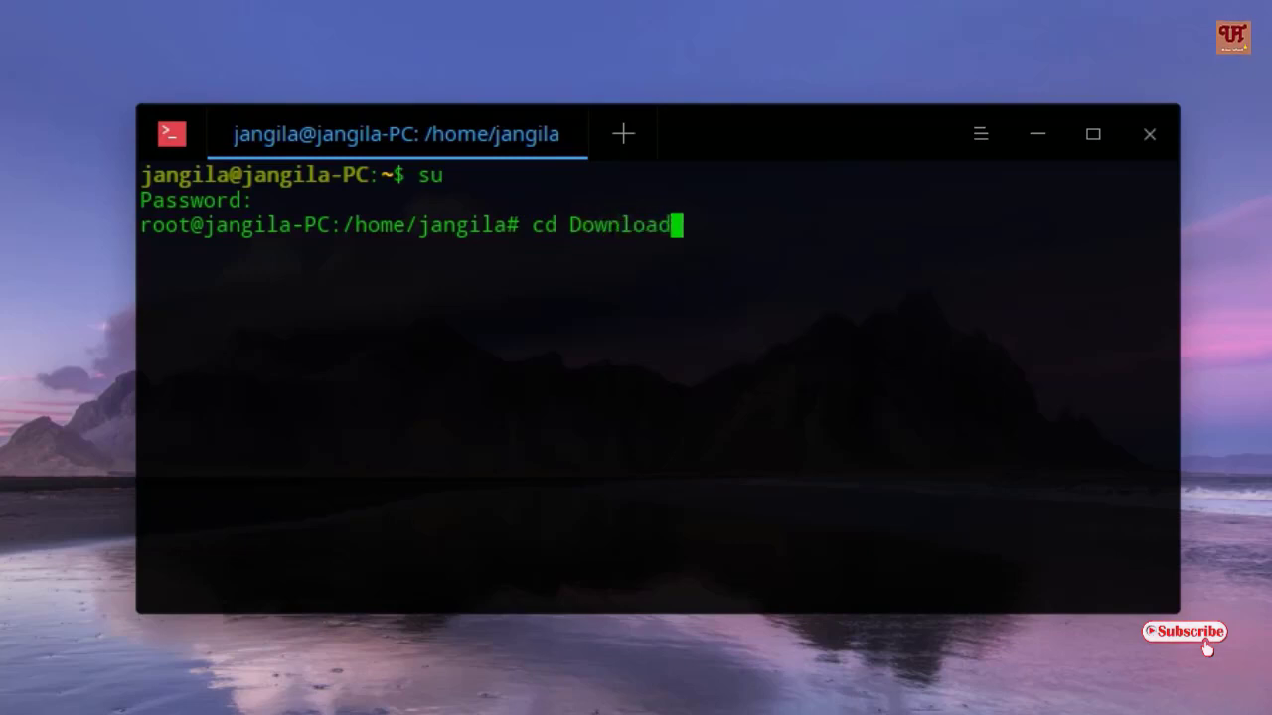
type("s")
key("Return")
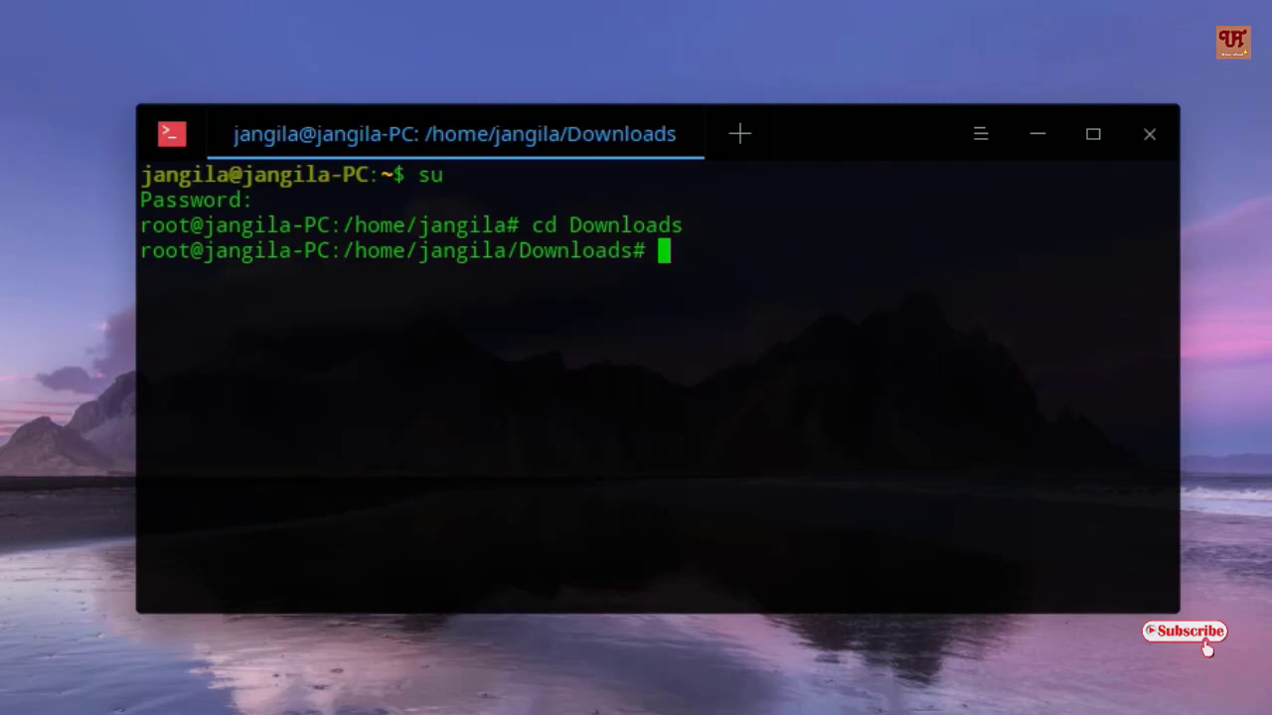
type("ls")
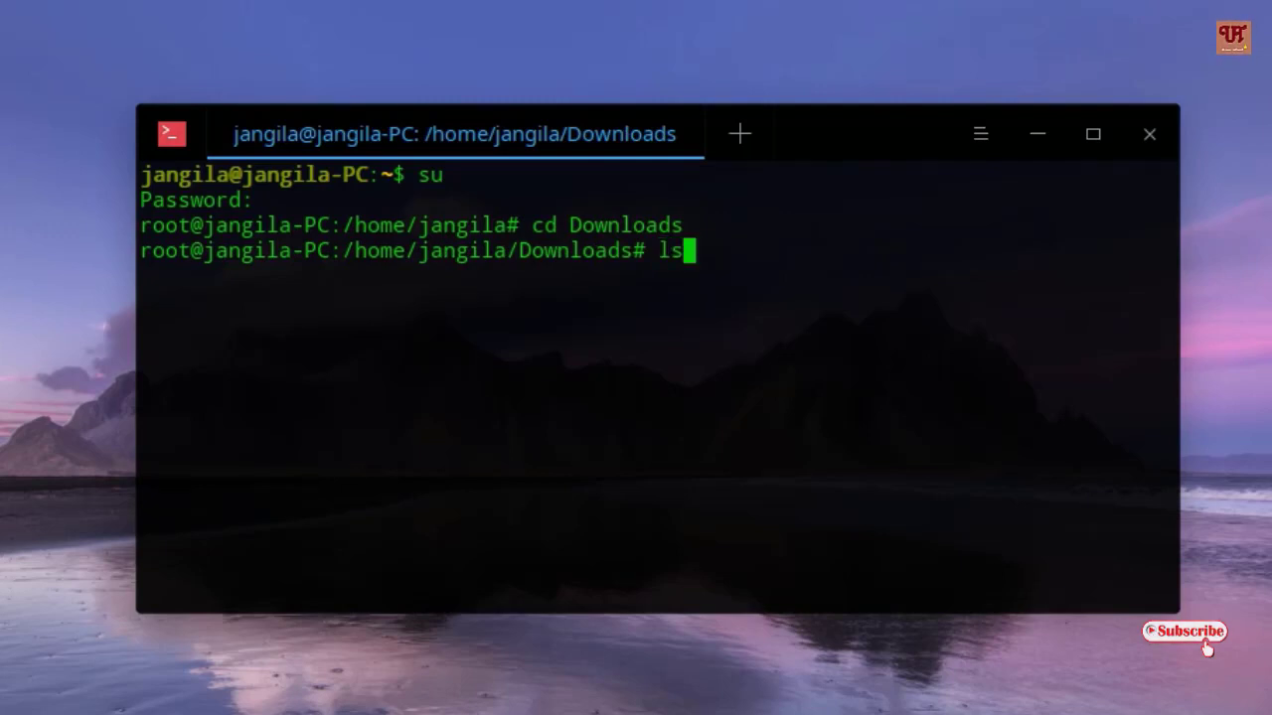
key("Return")
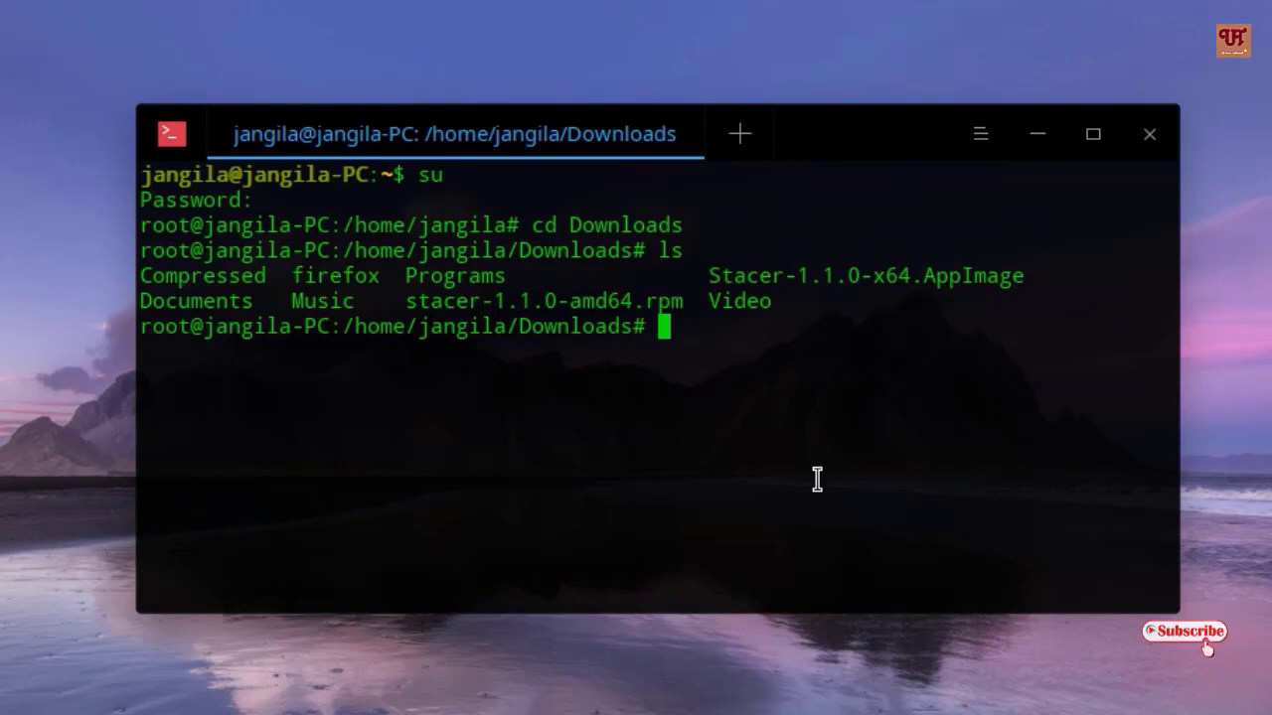
Step: Enter the command sudo alien -d stacer-1.1.0-amd64.rpm at the root prompt, copying the package file name from the listing
type("sudo")
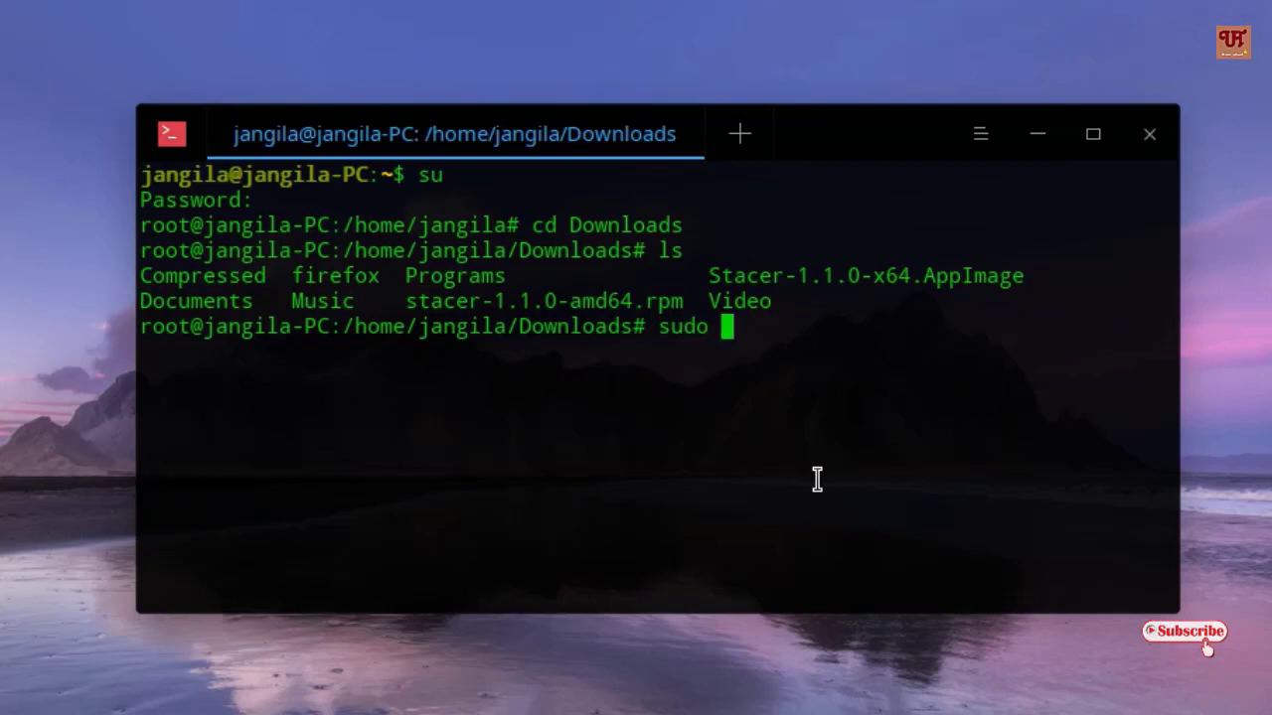
type("a")
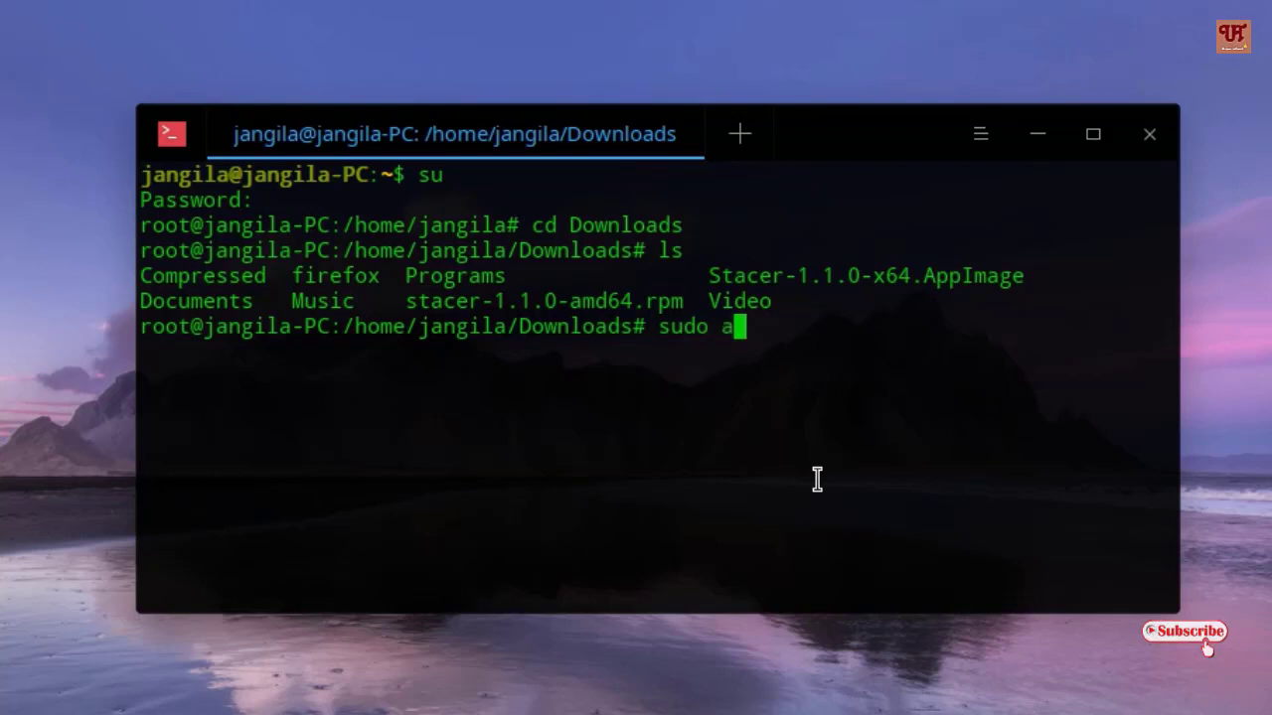
type("lien")
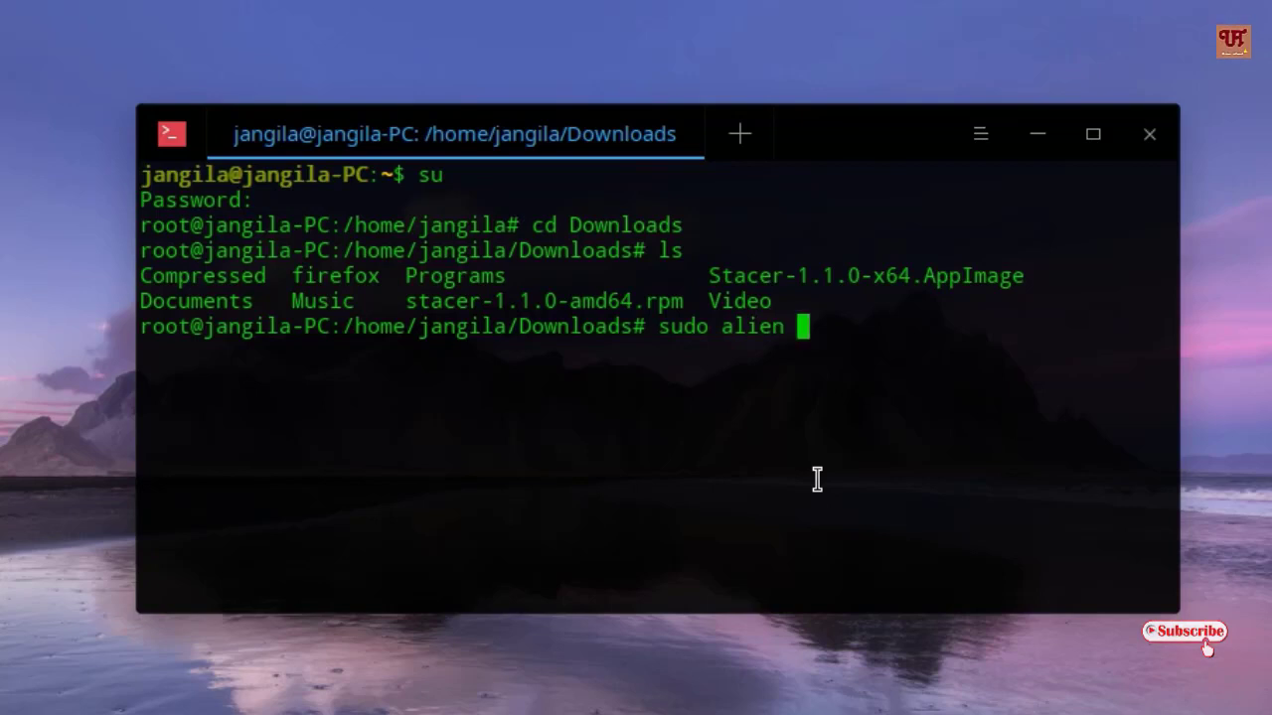
type(" -")
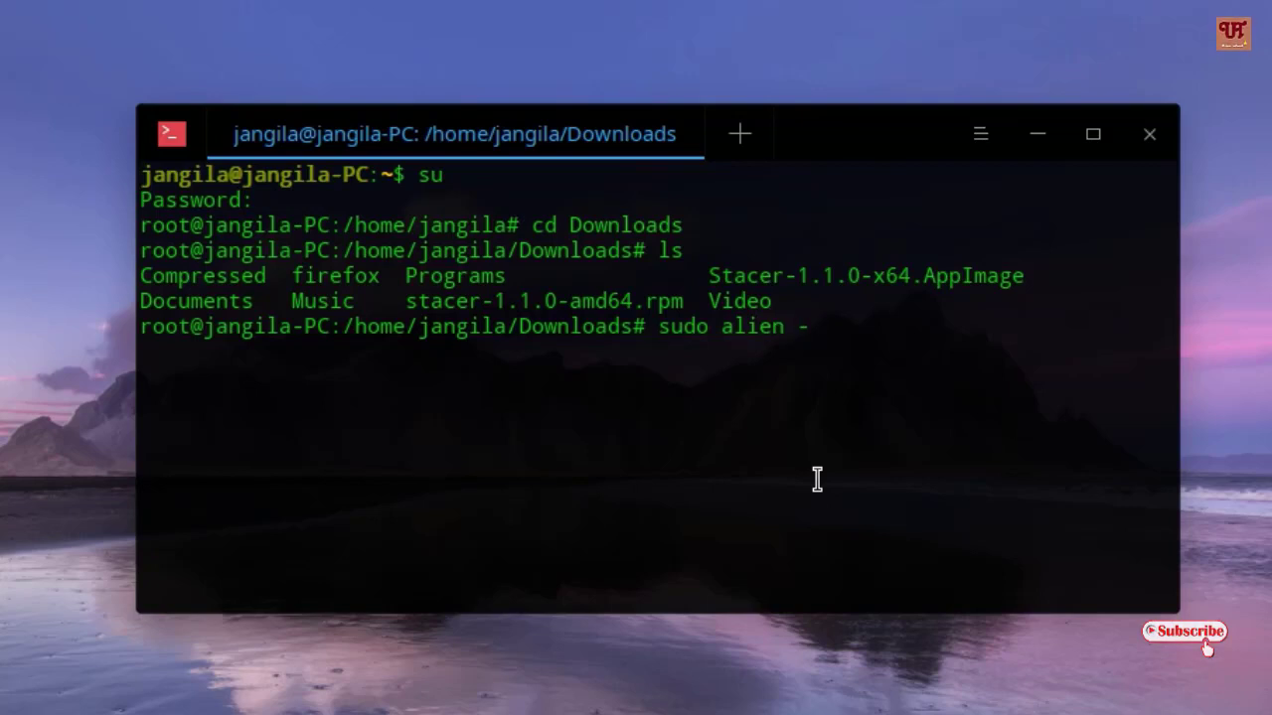
type("d")
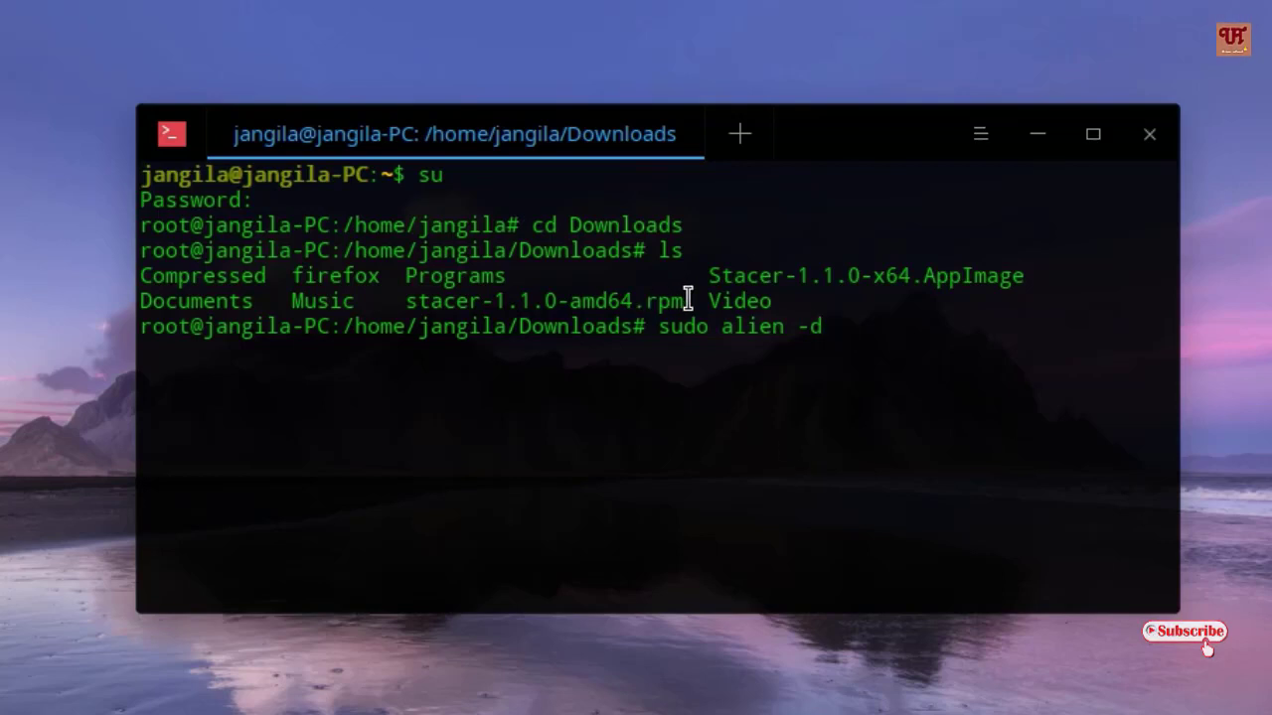
left_click_drag(685, 295, 403, 303)
right_click(452, 303)
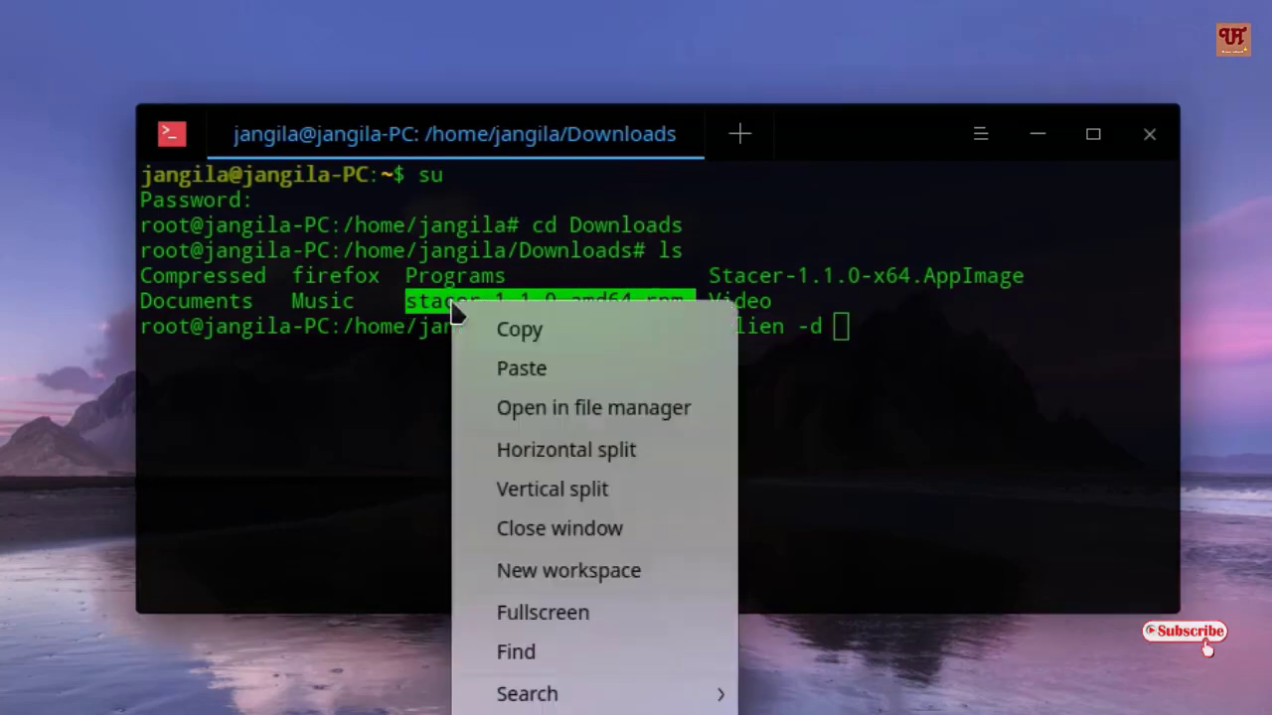
left_click(512, 327)
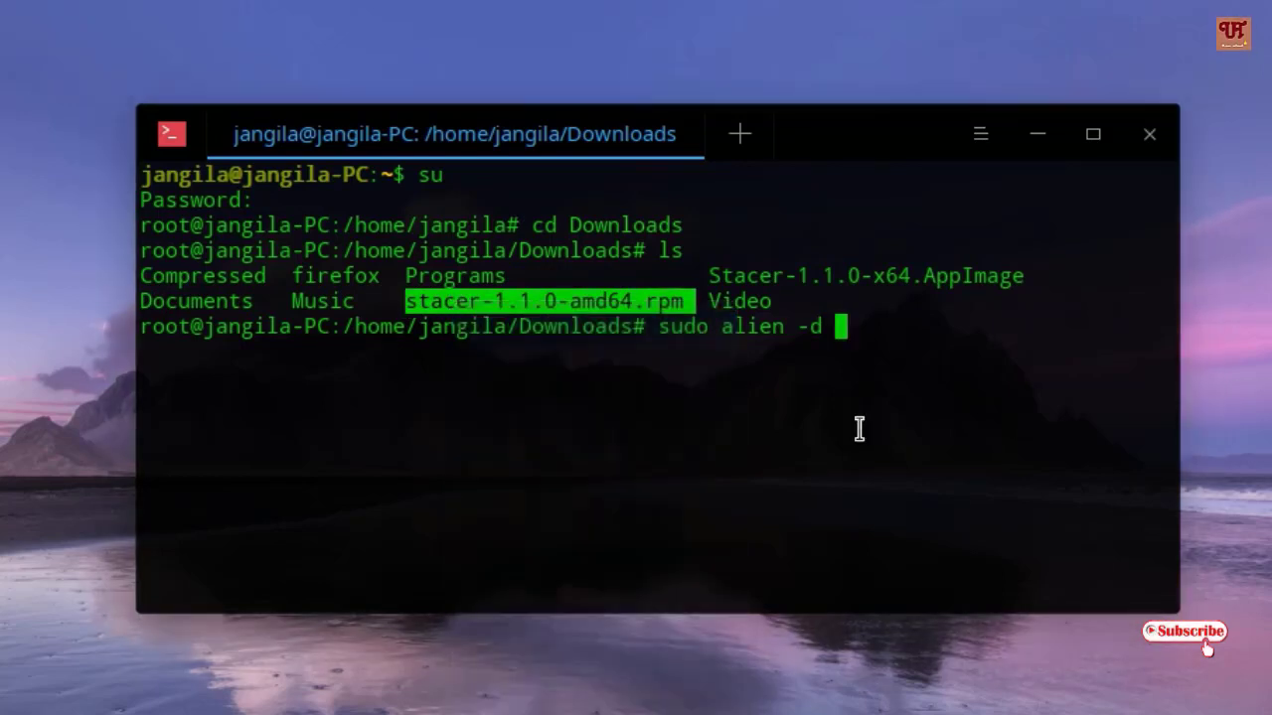
left_click(878, 341)
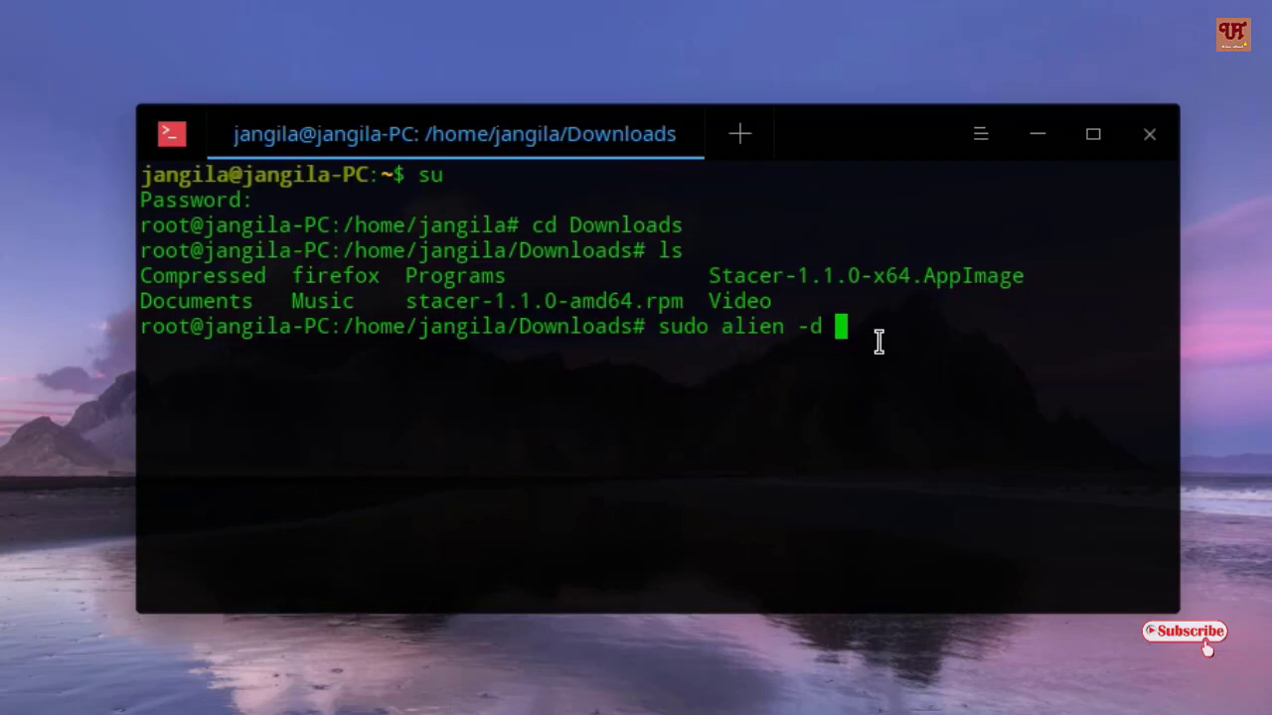
right_click(879, 341)
left_click(932, 370)
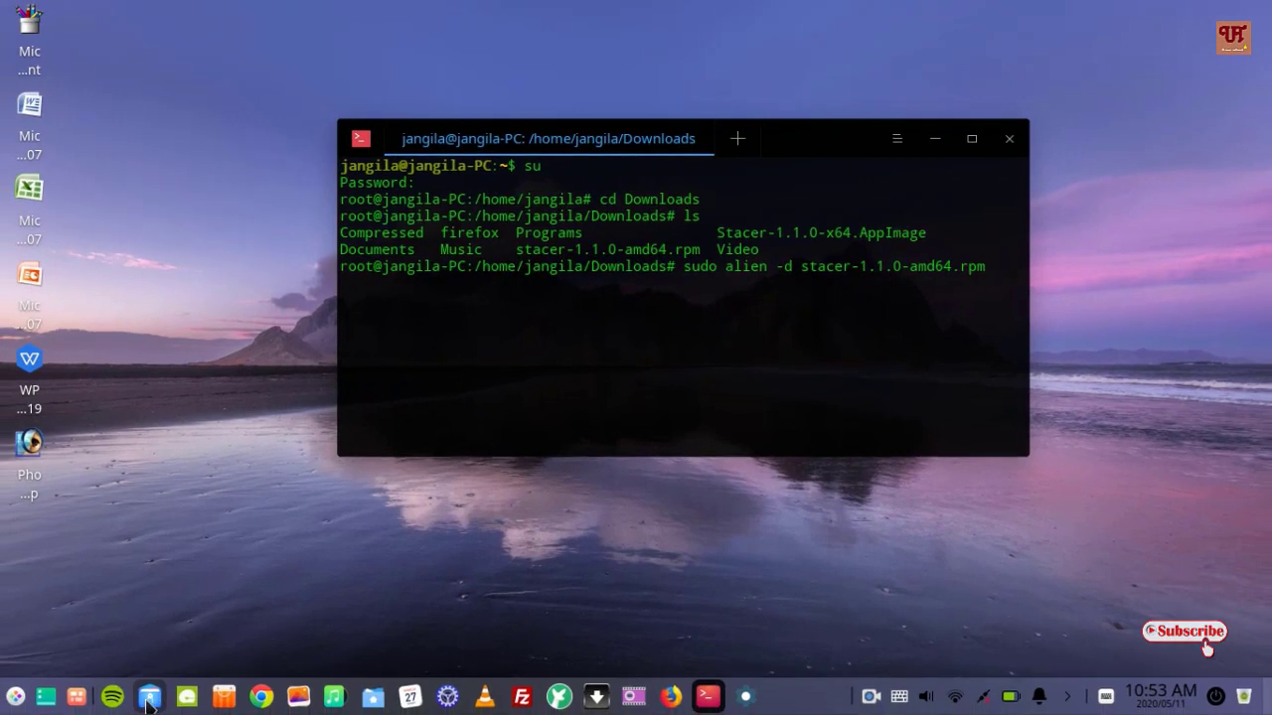
Step: Check the Downloads folder in the file manager, minimize it, and run the prepared alien conversion command in the terminal
left_click(149, 698)
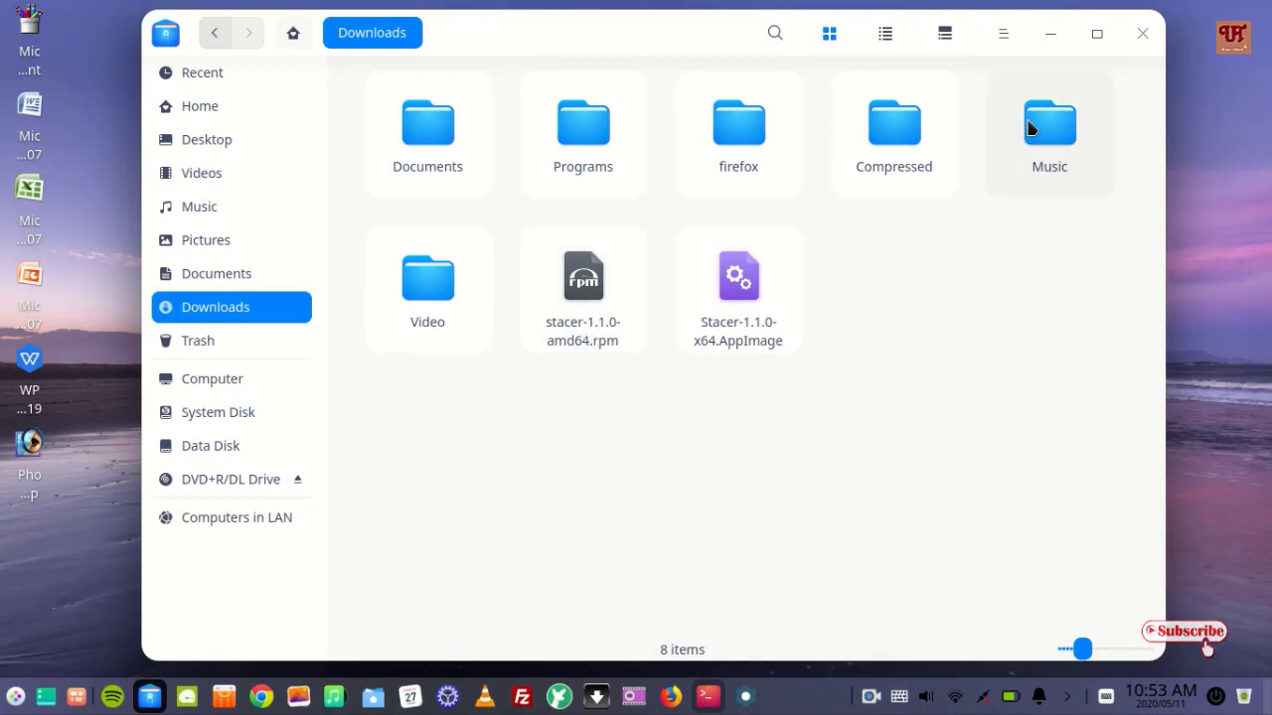
left_click(1052, 34)
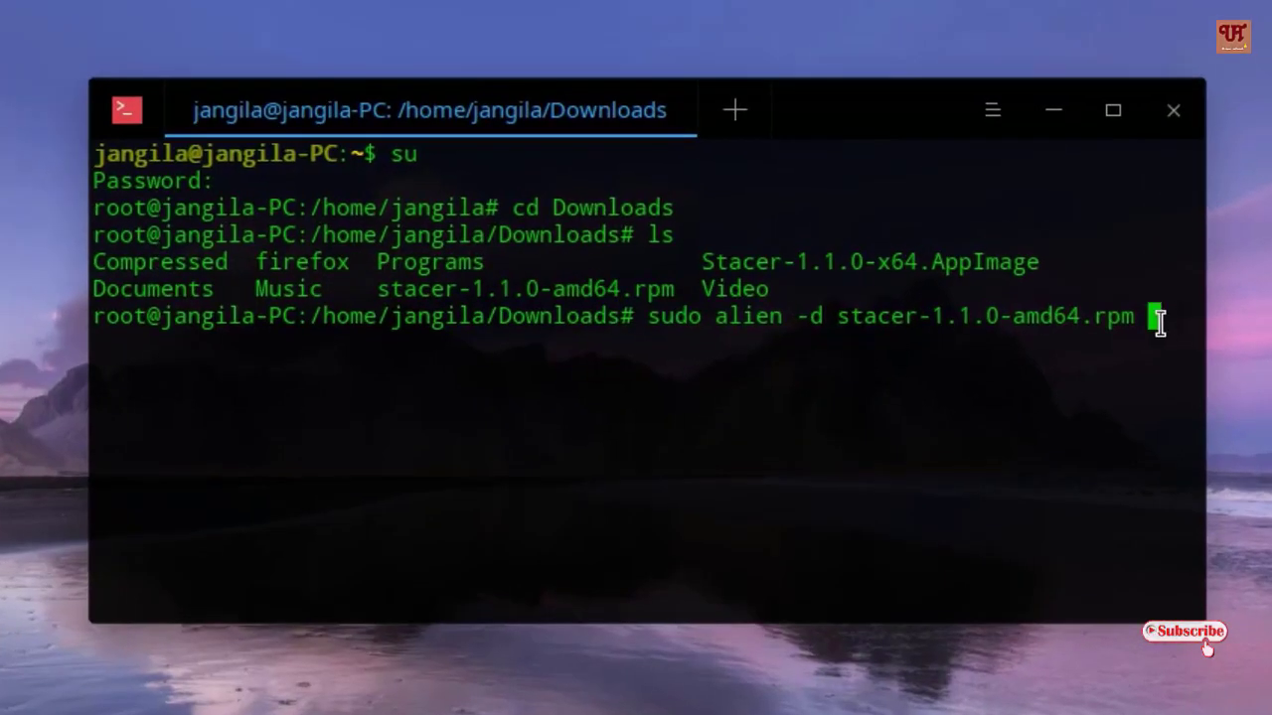
key("Return")
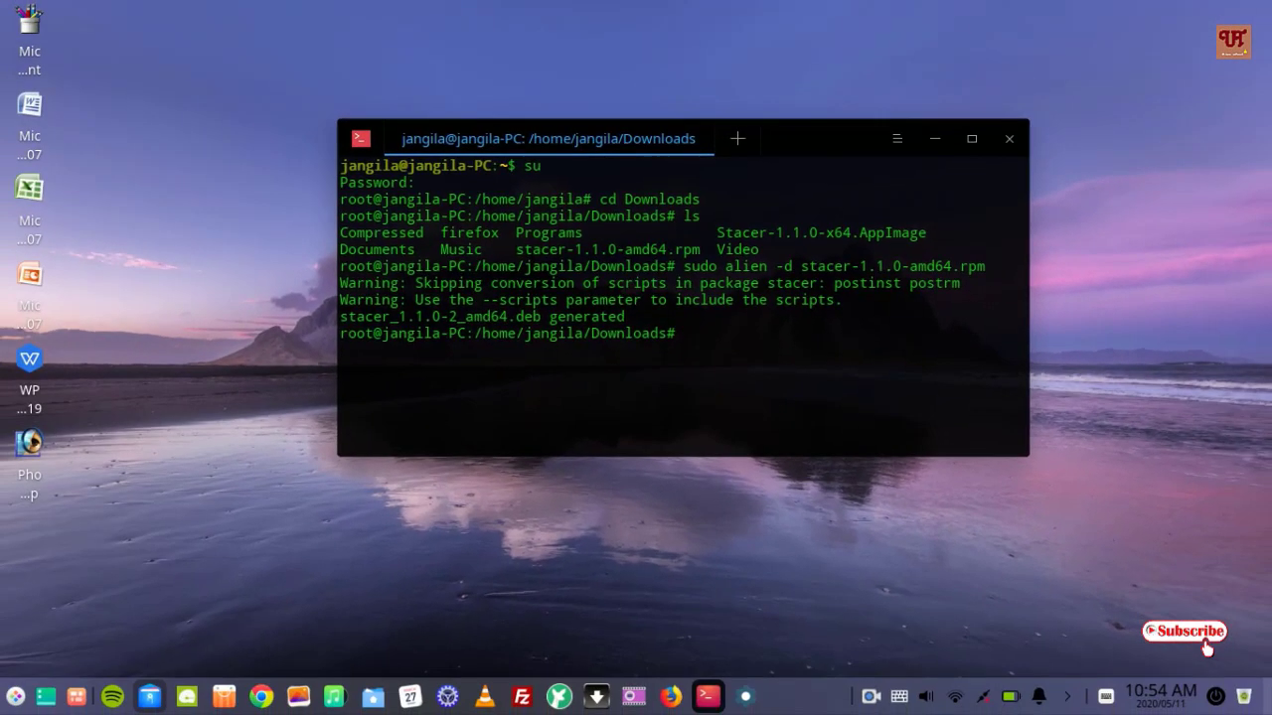
Step: Open stacer_1.1.0-2_amd64.deb from the Downloads folder in Package Installer to view the package's status and description
left_click(149, 697)
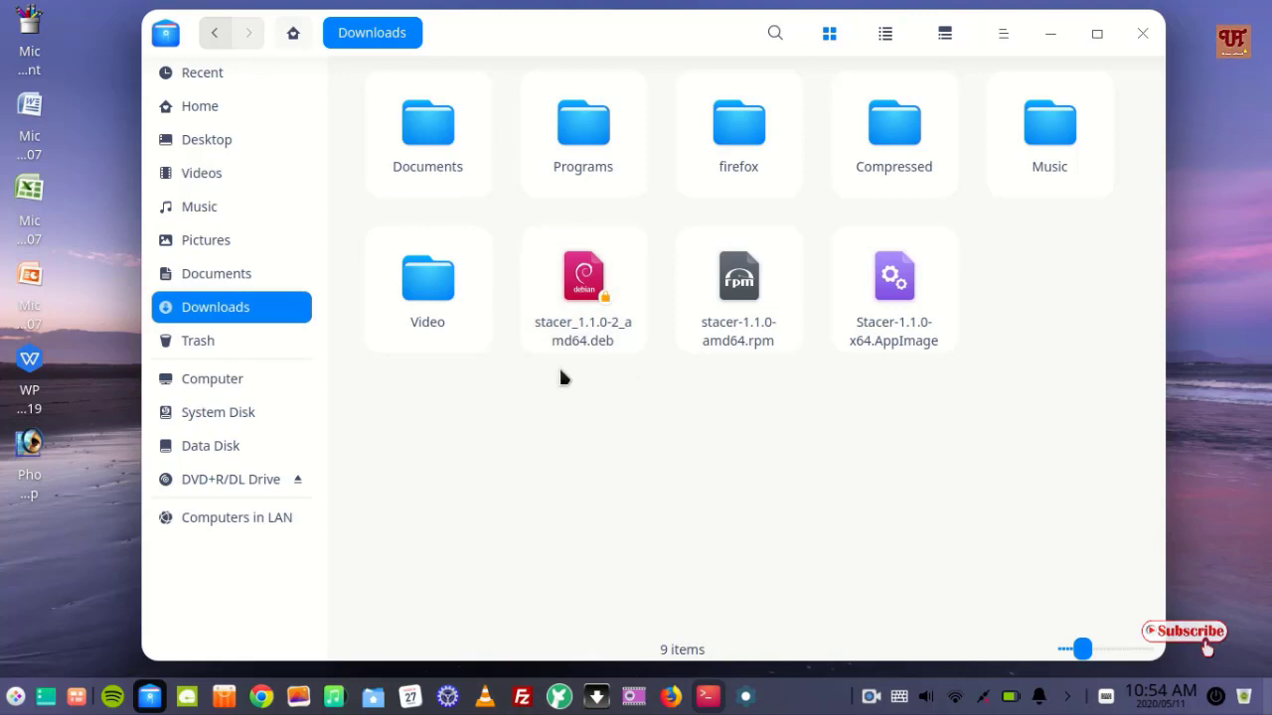
double_click(596, 318)
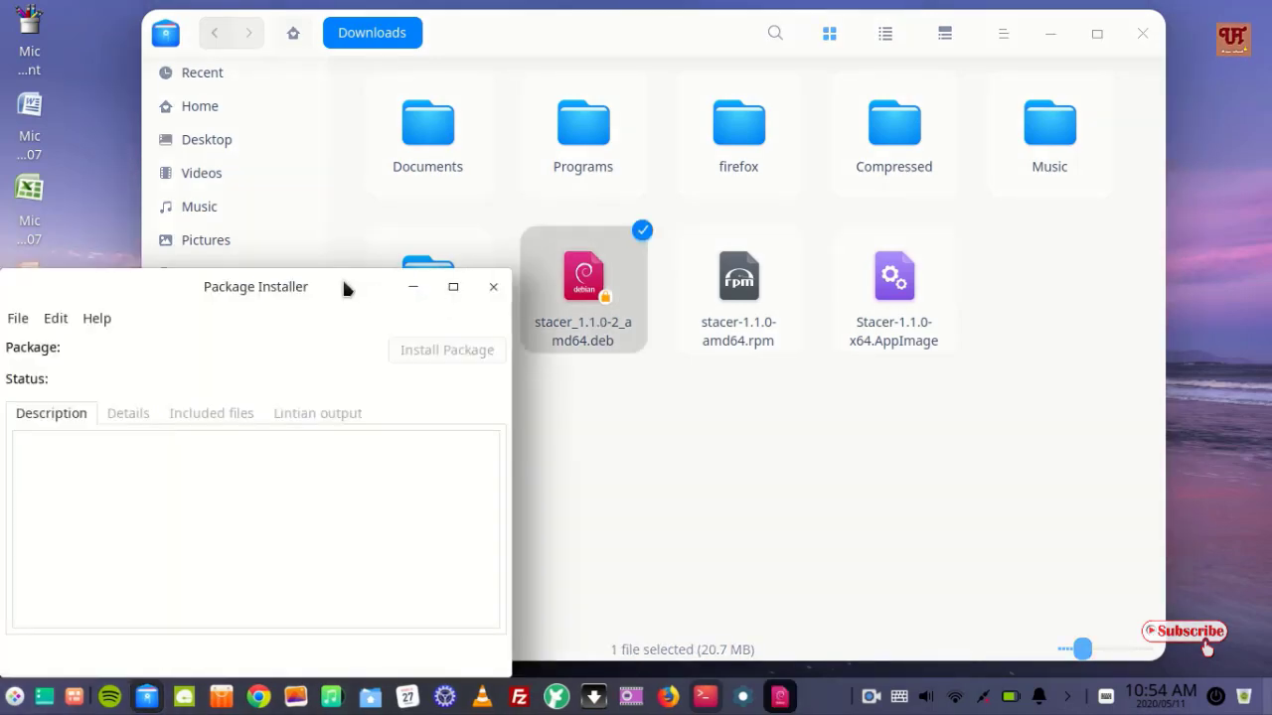
left_click_drag(344, 287, 575, 236)
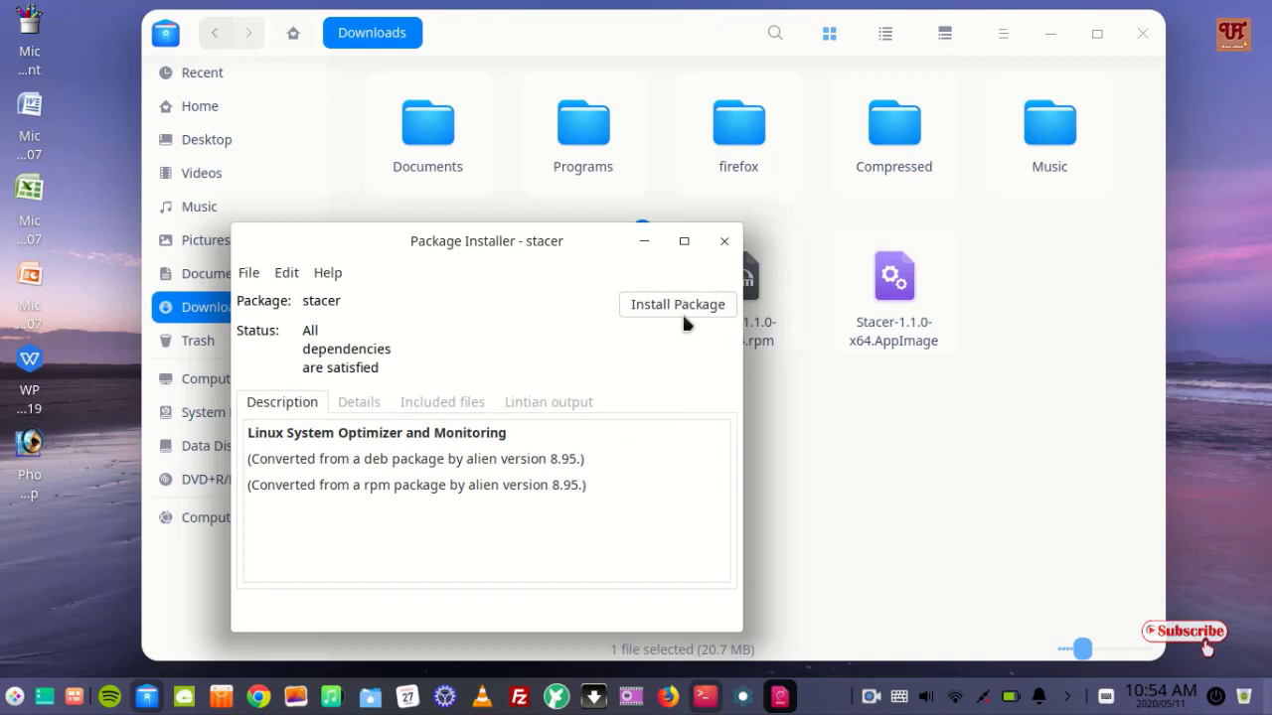
Step: Close Package Installer without installing the package, and close the file manager window
left_click(725, 241)
left_click(777, 443)
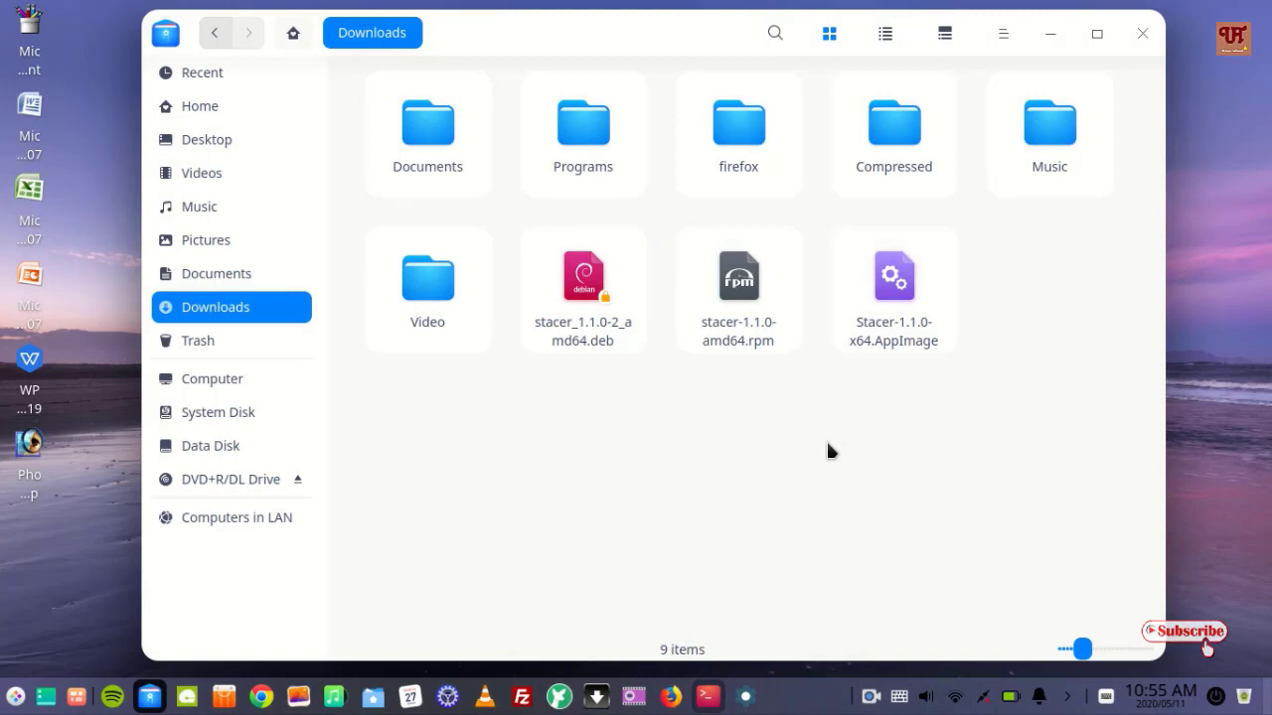
mouse_move(663, 32)
left_mouse_down()
mouse_move(647, 37)
mouse_move(648, 23)
left_mouse_up()
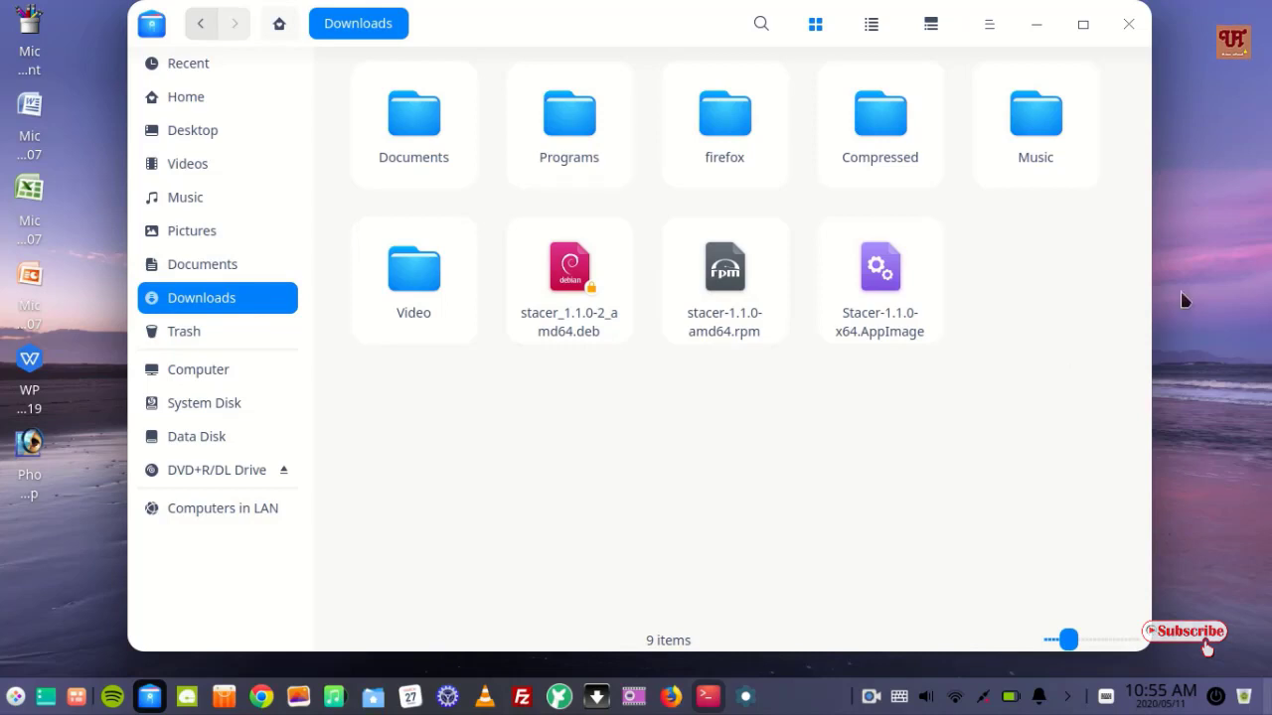
left_click(1130, 26)
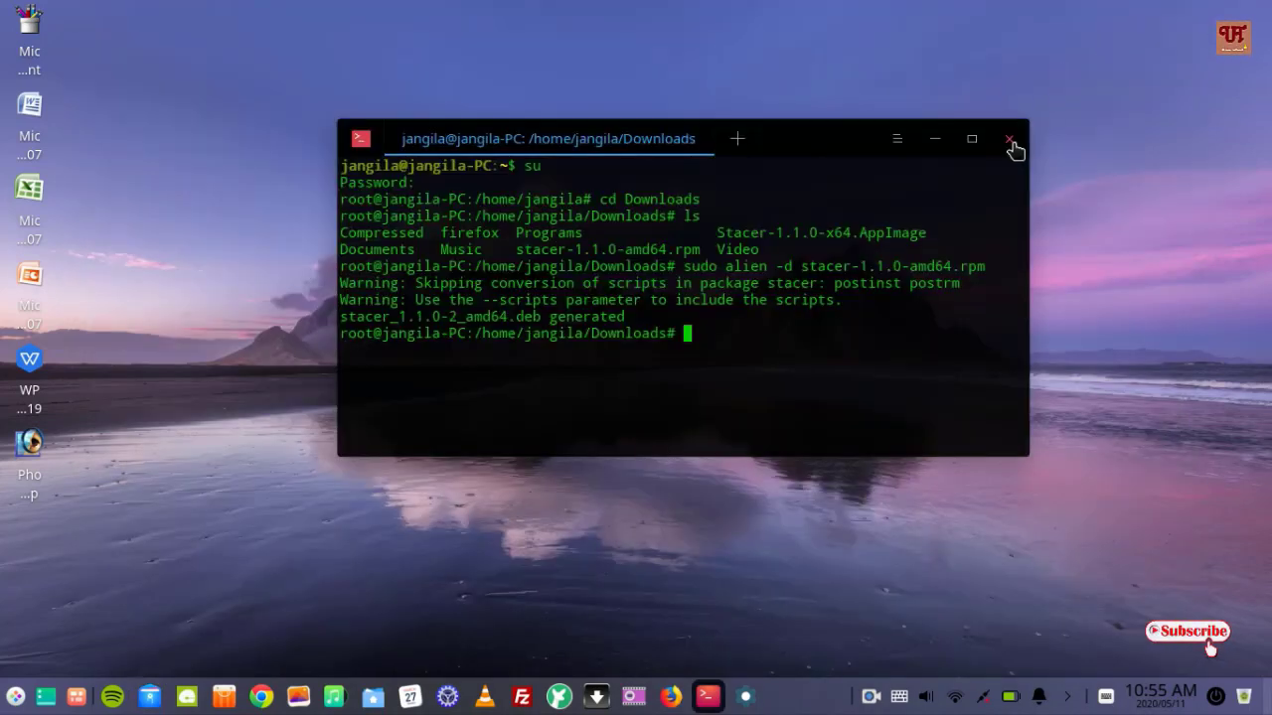